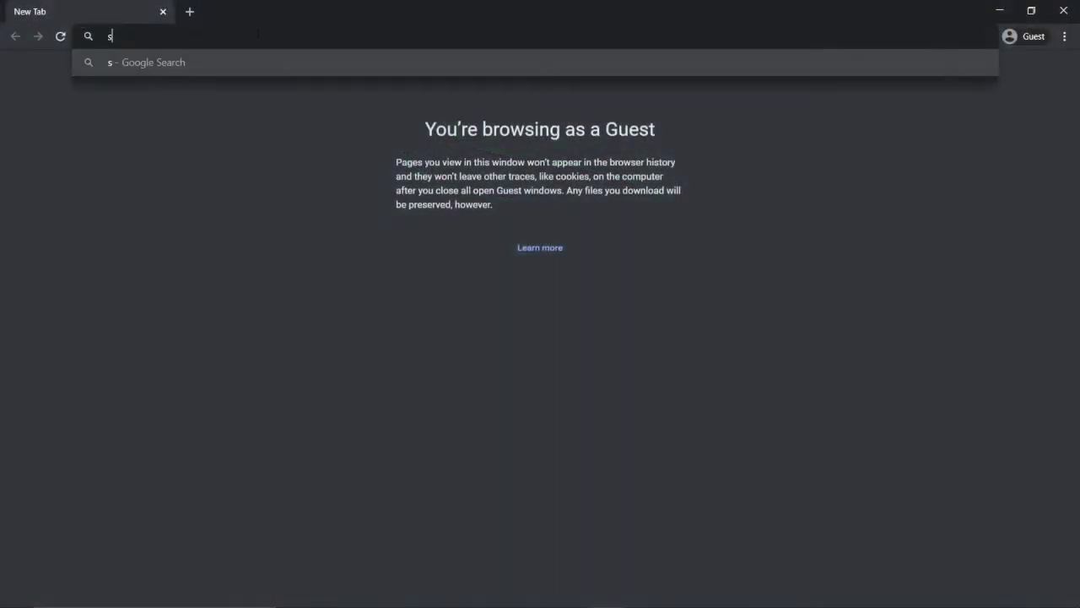
Open the website stratus.spectrumvoip.com
type("atus.spectrumvoip")
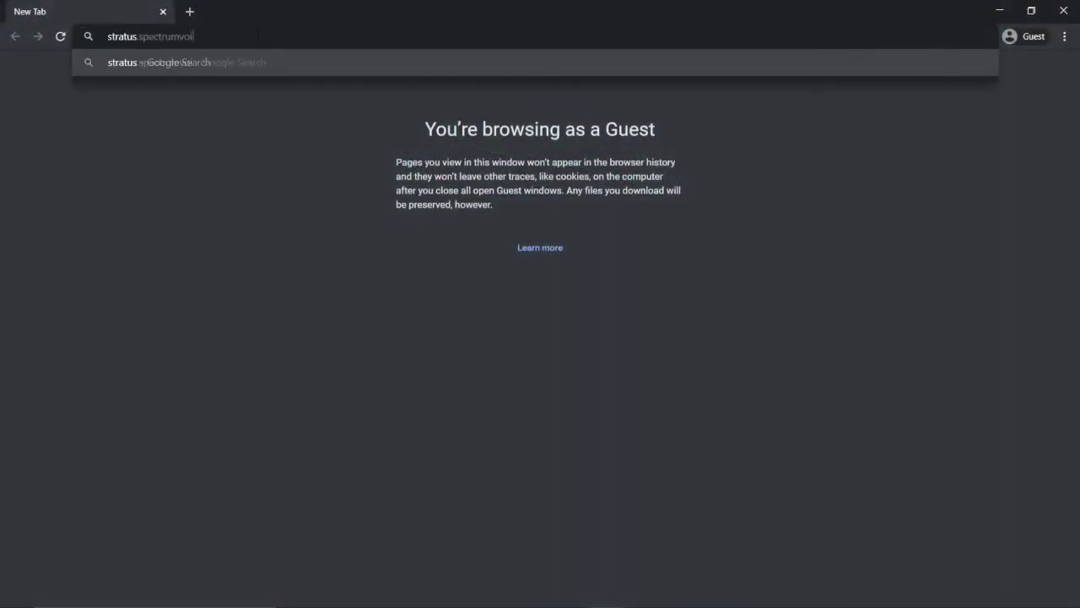
type(".com")
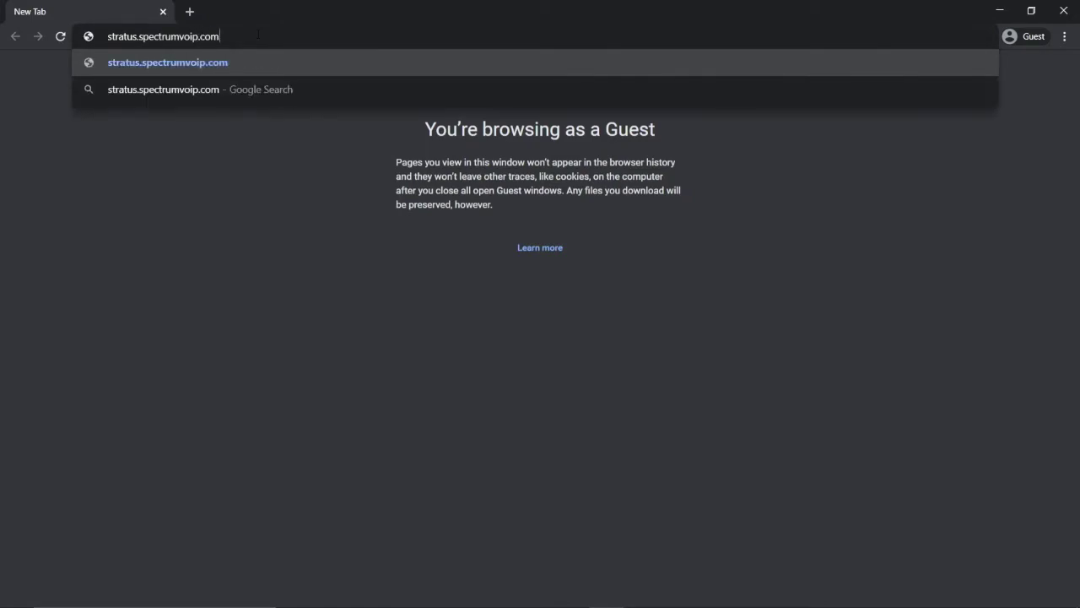
key("Return")
Log in to the Manager Portal with the account's login name and password
type("1")
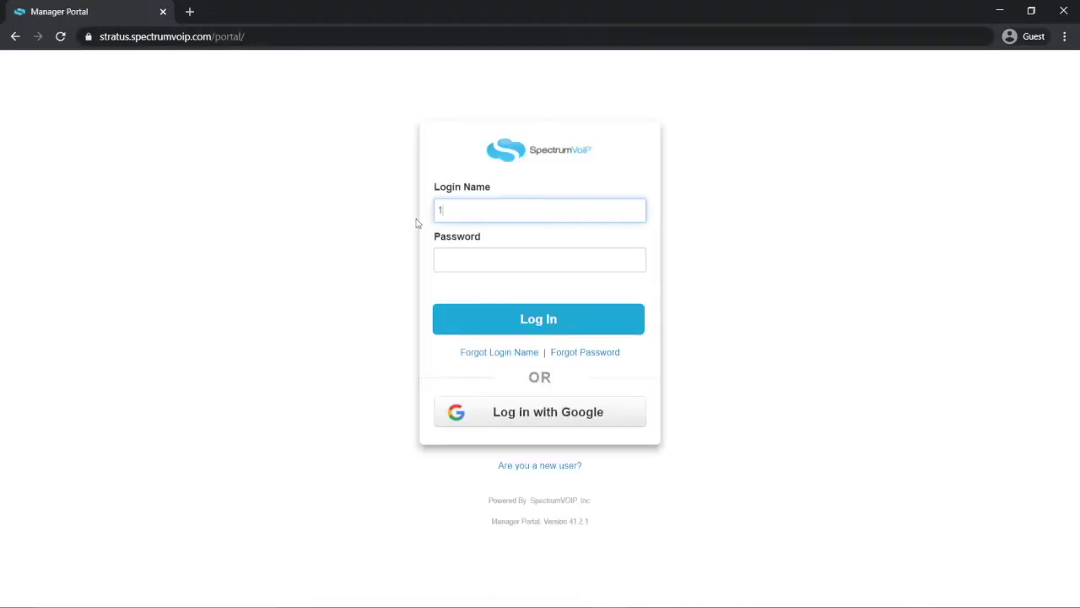
type("001@")
key("Down")
key("Return")
left_click(451, 256)
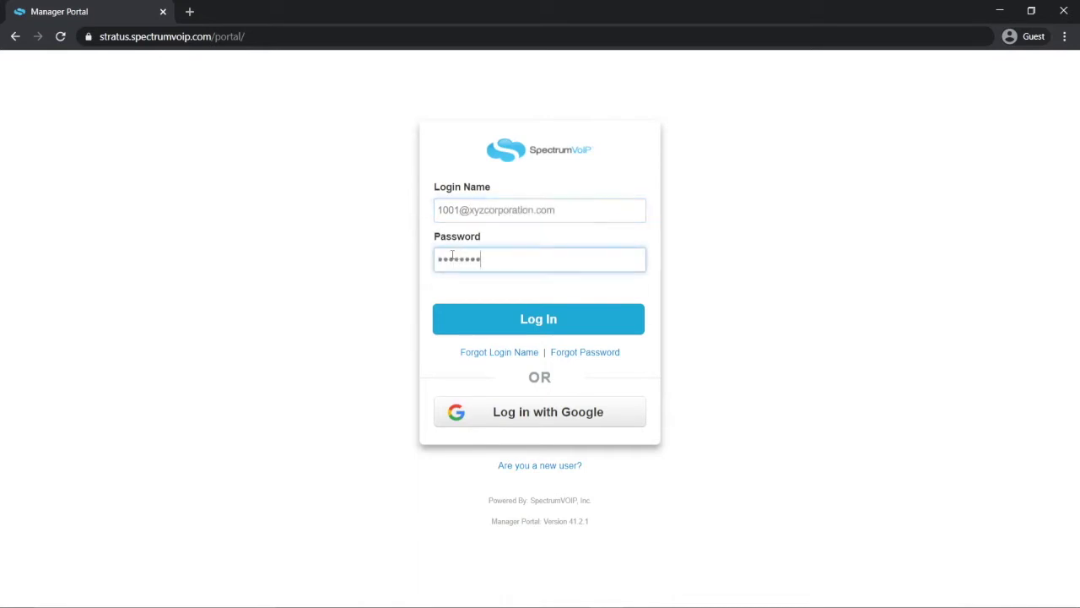
key("Return")
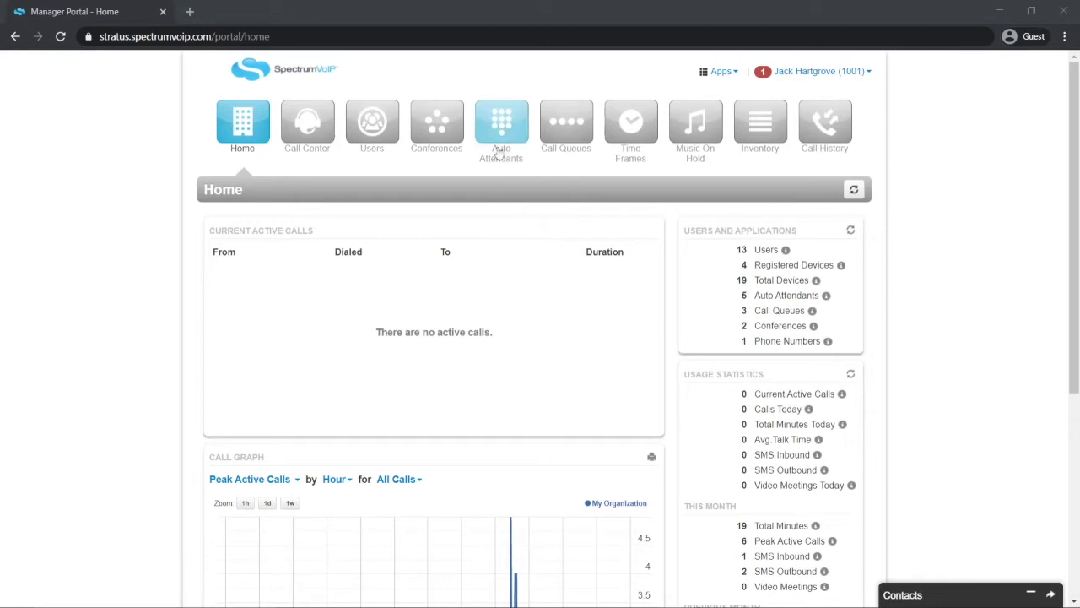
Add an auto attendant named "Holiday Auto Attendant" with extension 7001 and the time frame default (all the time)
left_click(499, 131)
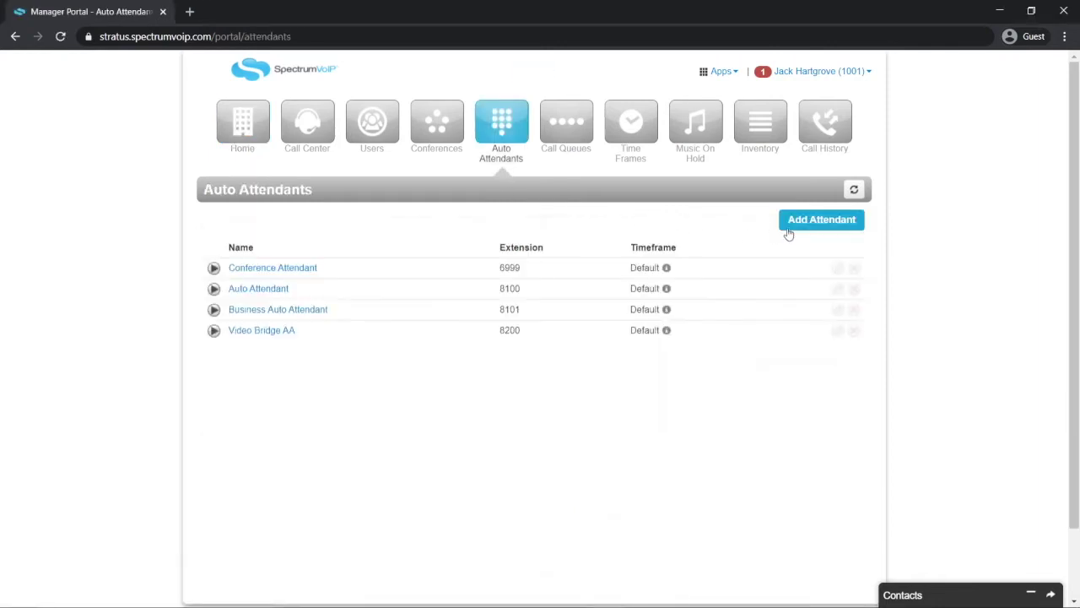
left_click(798, 226)
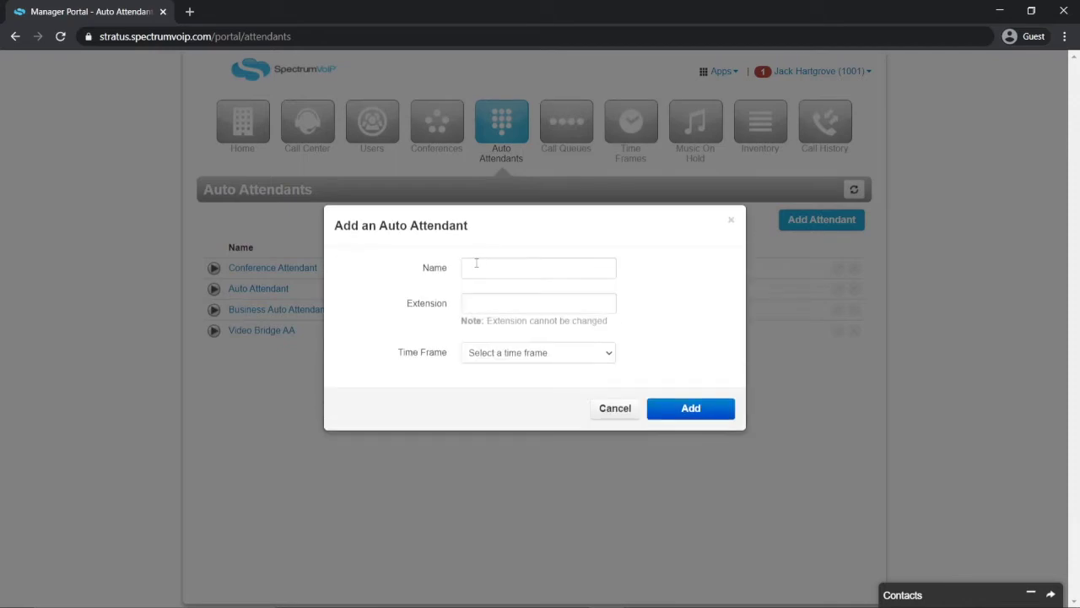
left_click(475, 264)
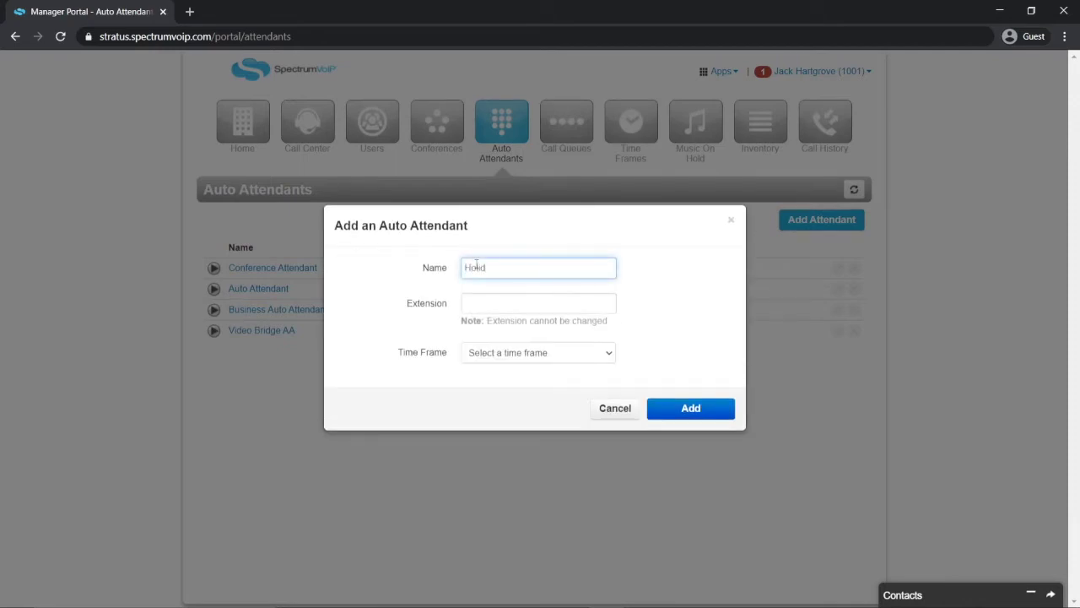
type("Holiday Auto Attendant")
left_click(484, 304)
type("7001")
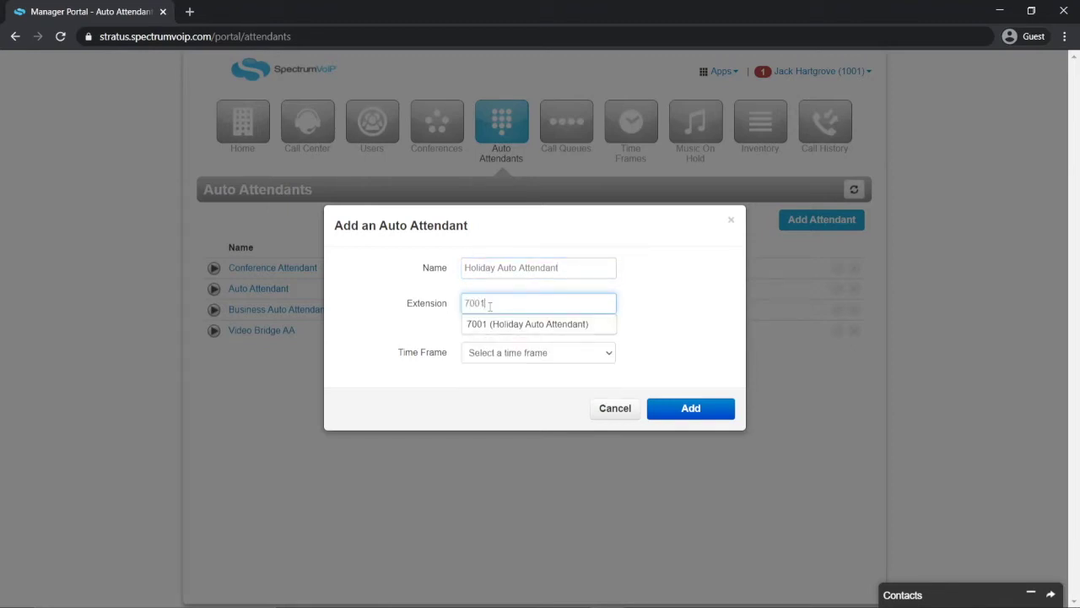
left_click(499, 326)
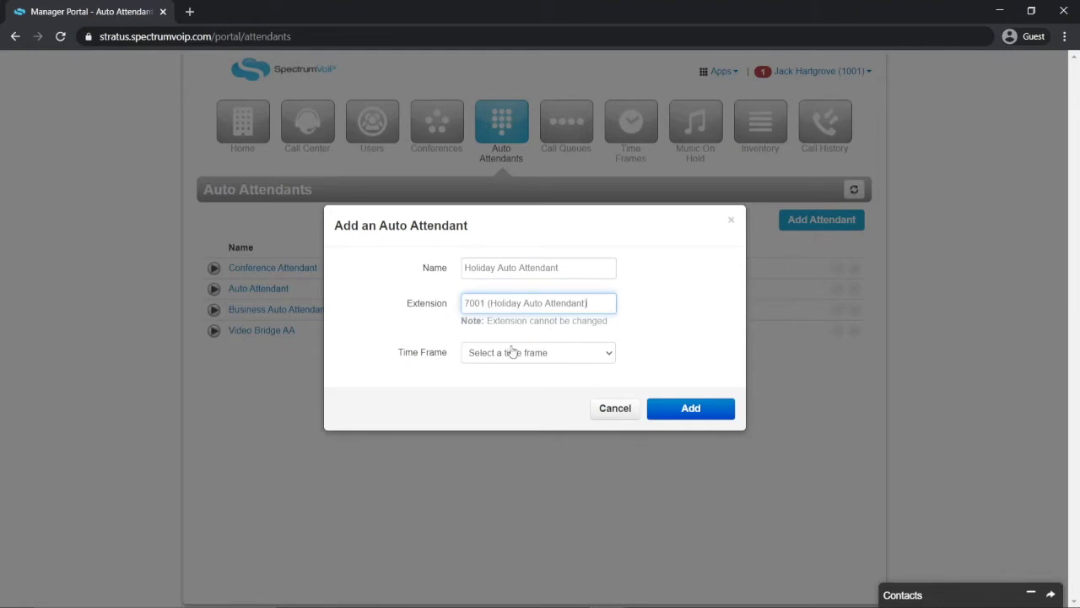
left_click(547, 355)
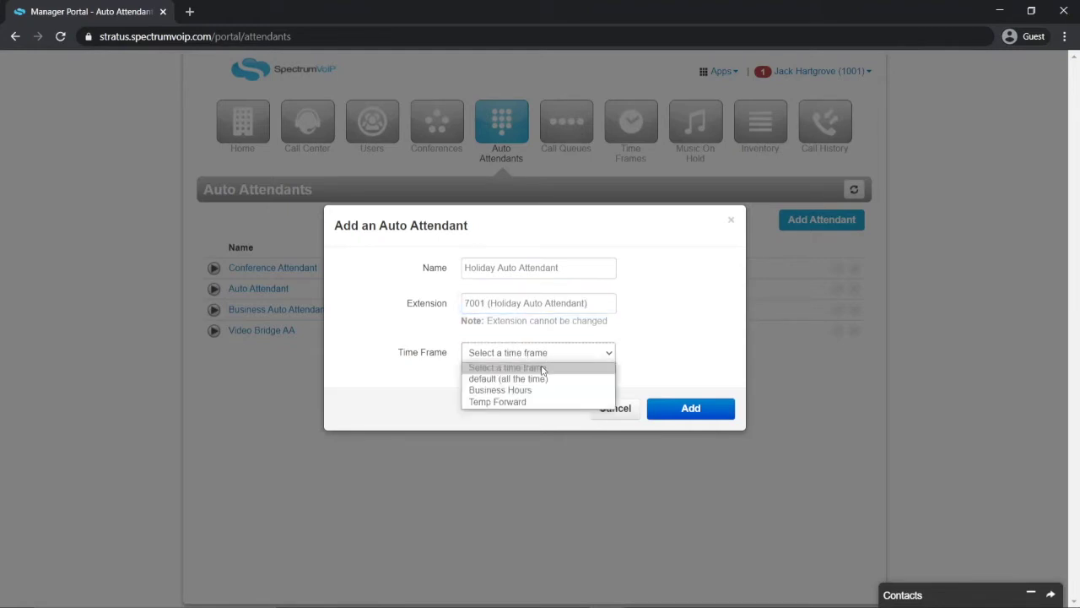
left_click(540, 379)
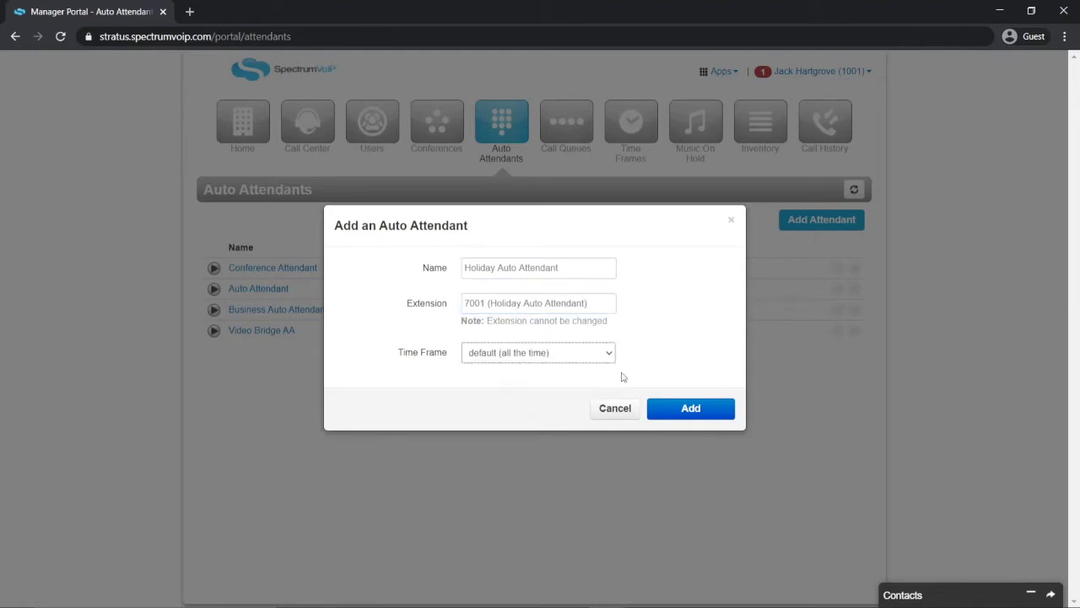
left_click(691, 407)
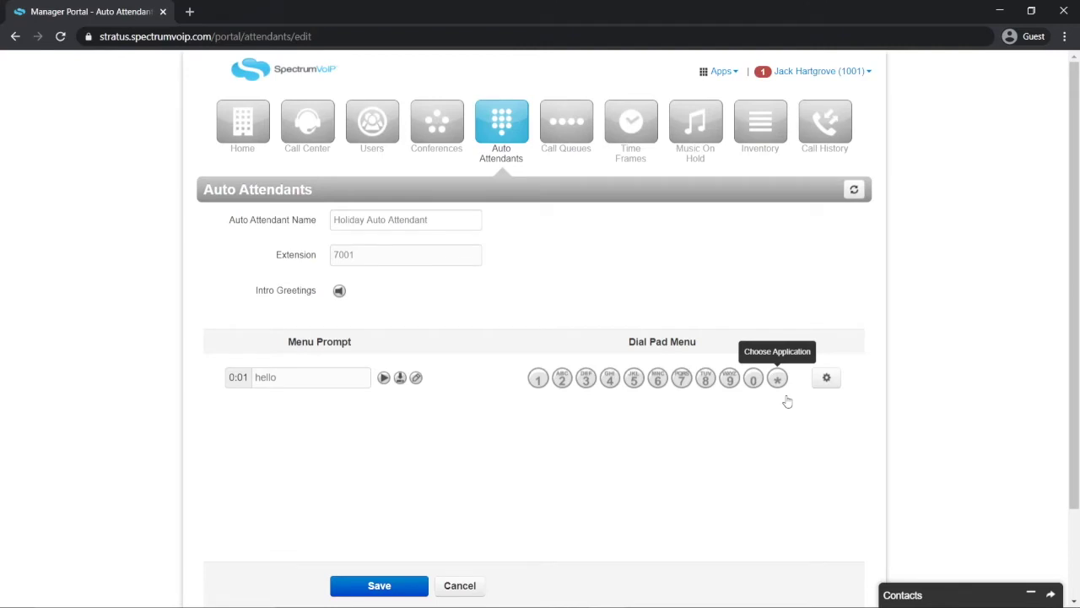
Assign the Voicemail application to dial pad key 0, choosing the voicemail box from the matches for "100"
left_click(753, 380)
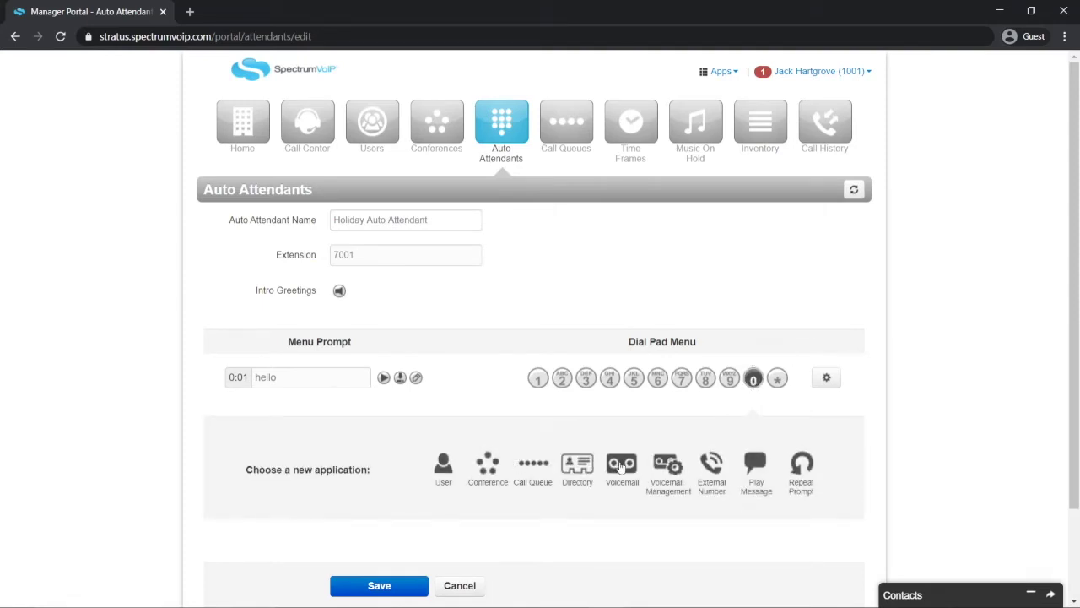
left_click(620, 466)
left_click(655, 458)
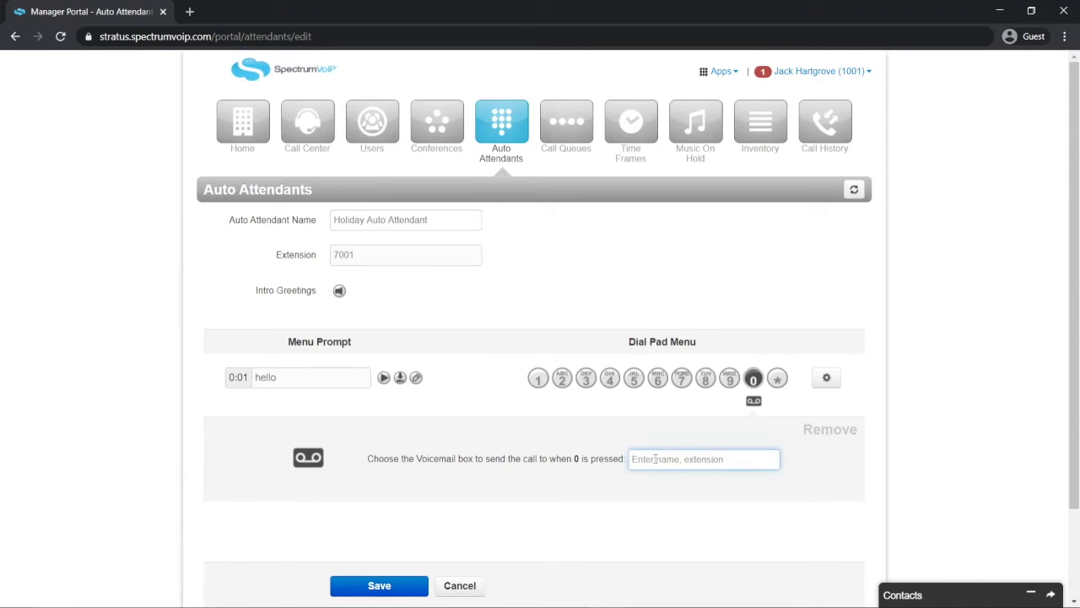
type("100")
left_click(653, 484)
Configure the dial pad menu options to Follow 0 both when no key and when an unassigned key is pressed
left_click(826, 379)
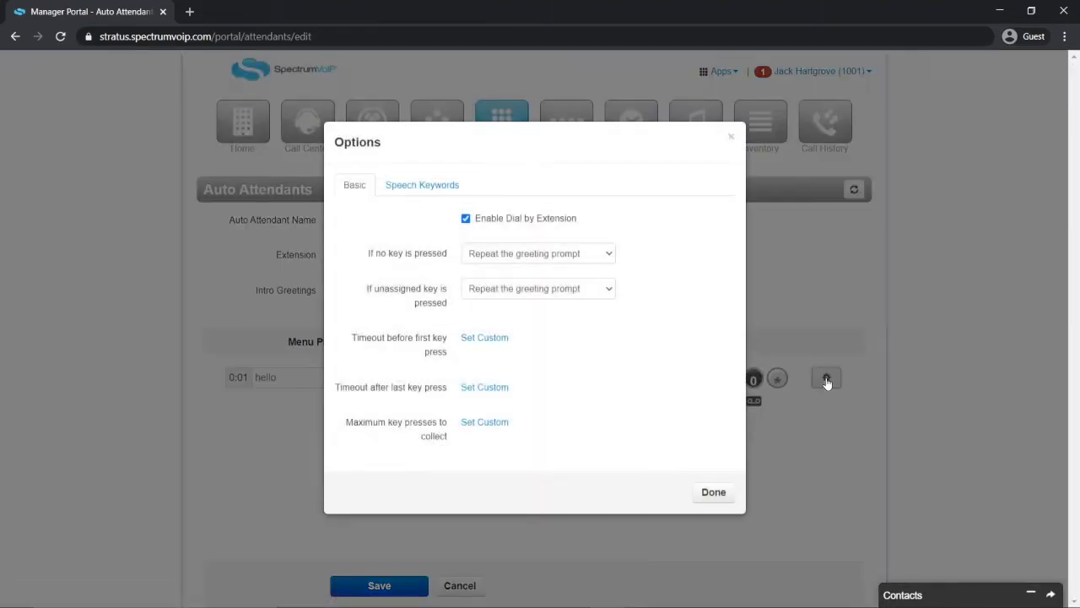
left_click(579, 258)
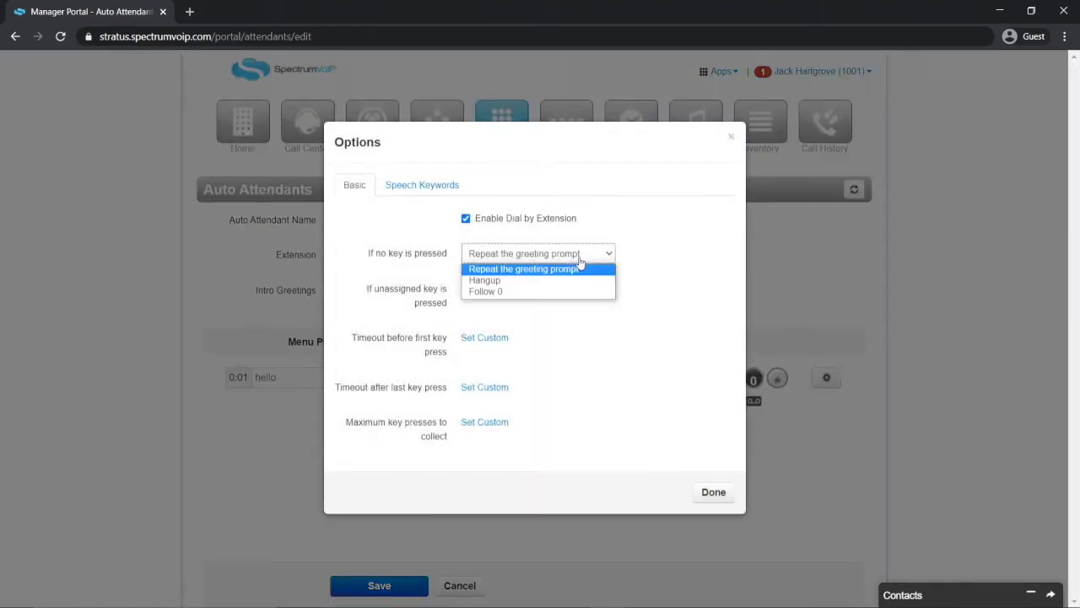
left_click(555, 291)
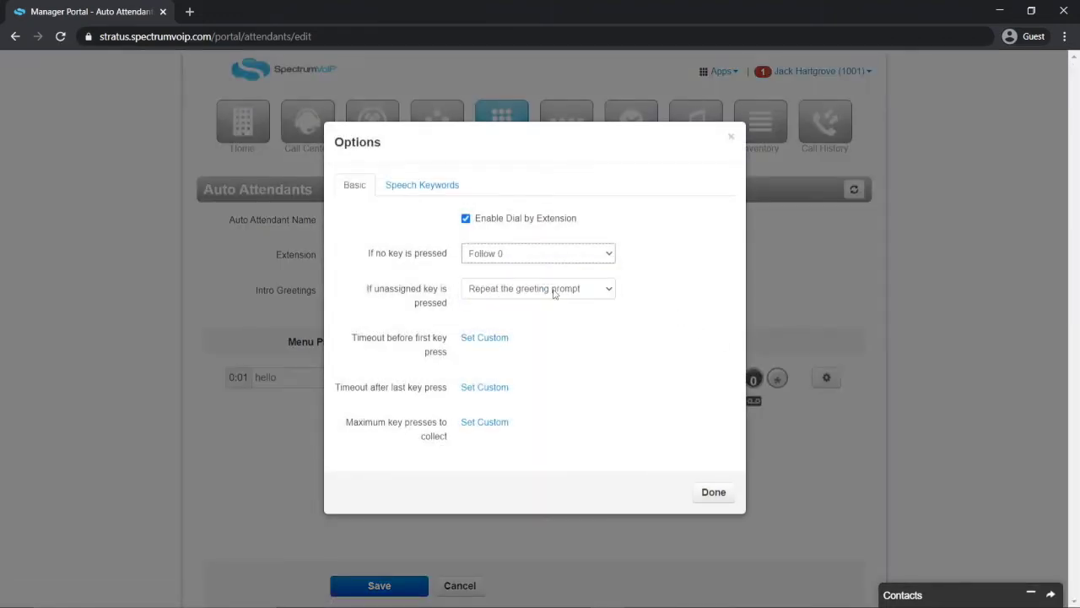
left_click(554, 292)
left_click(525, 328)
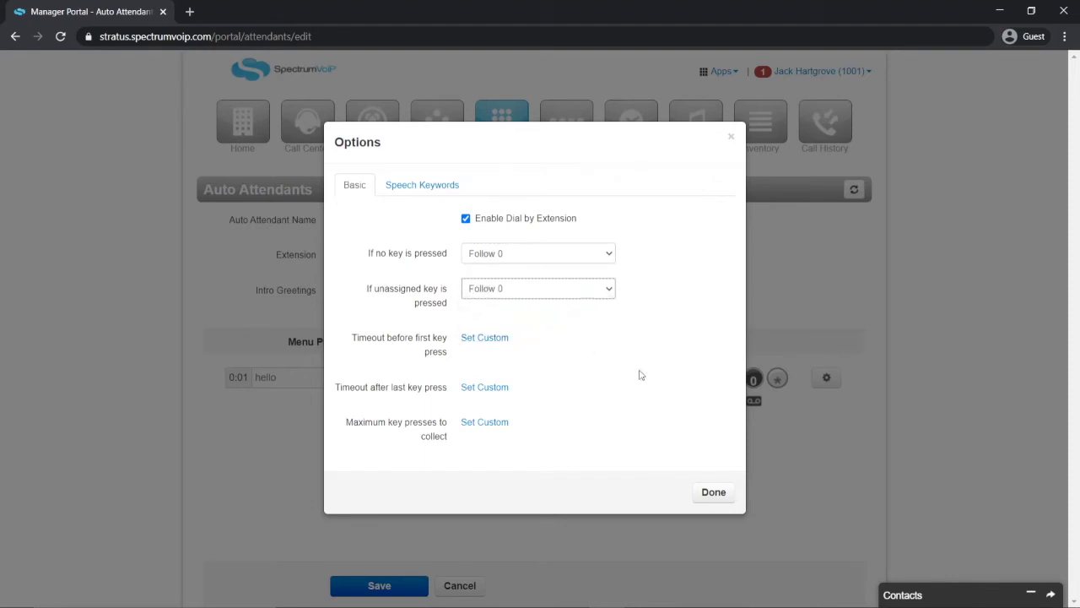
left_click(713, 498)
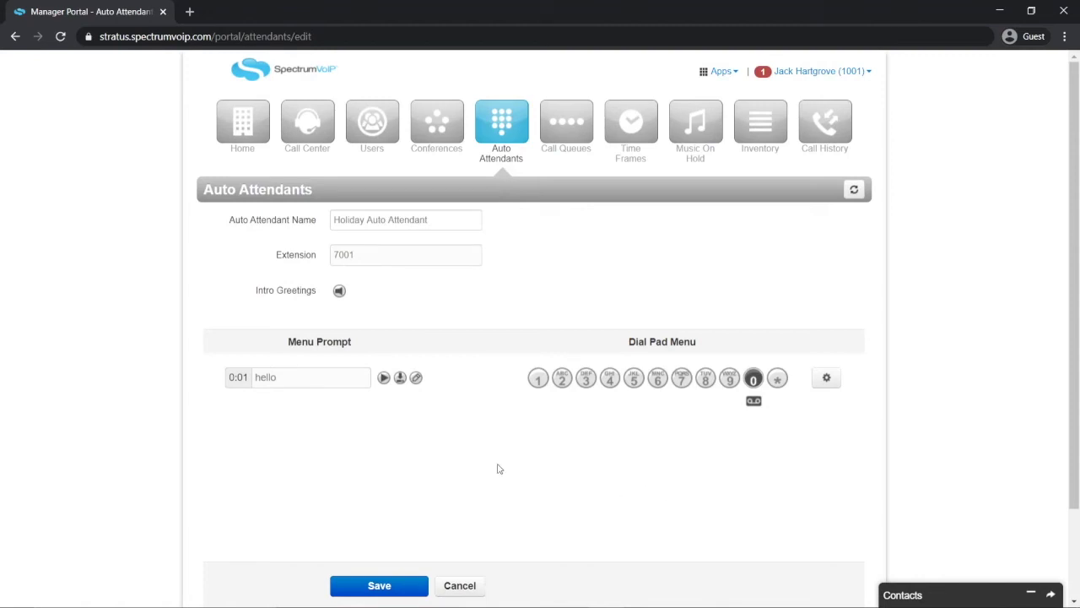
Try a text-to-speech menu prompt beginning "hello thanks" with the Matthew voice
left_click(415, 380)
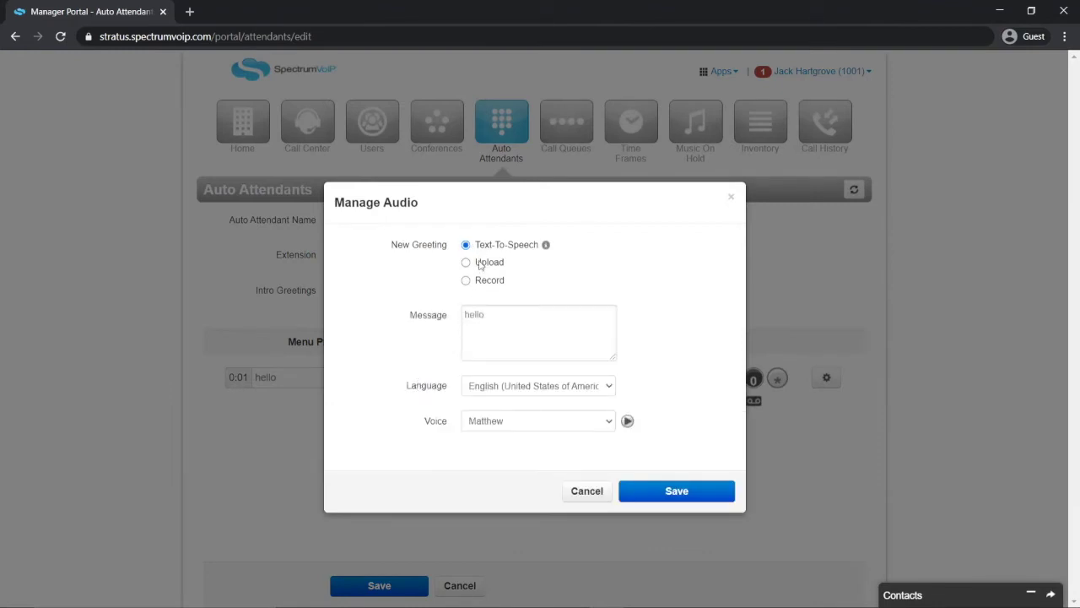
left_click(466, 263)
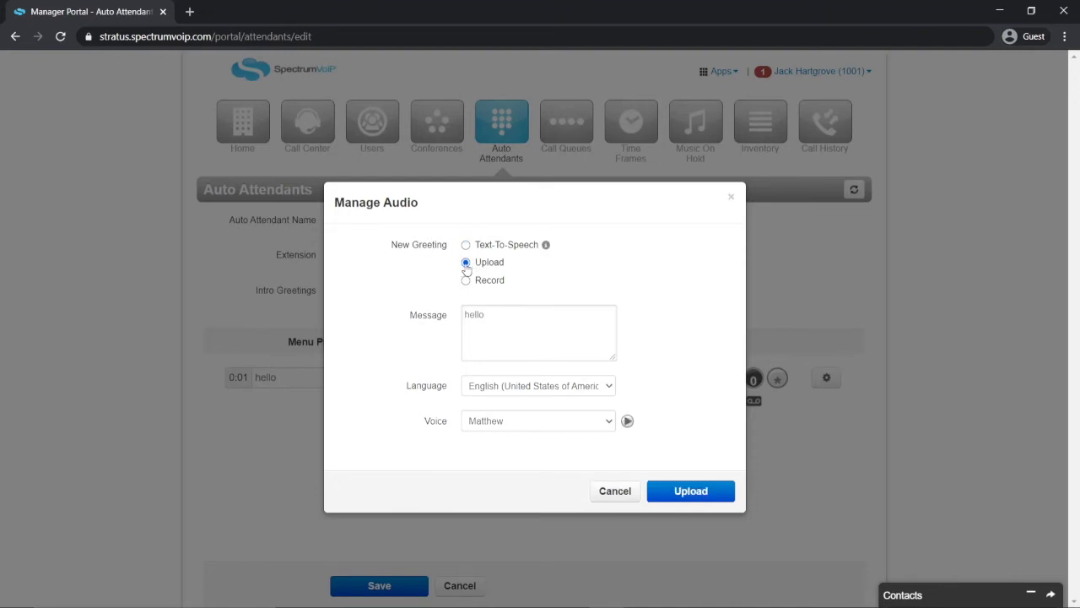
left_click(466, 281)
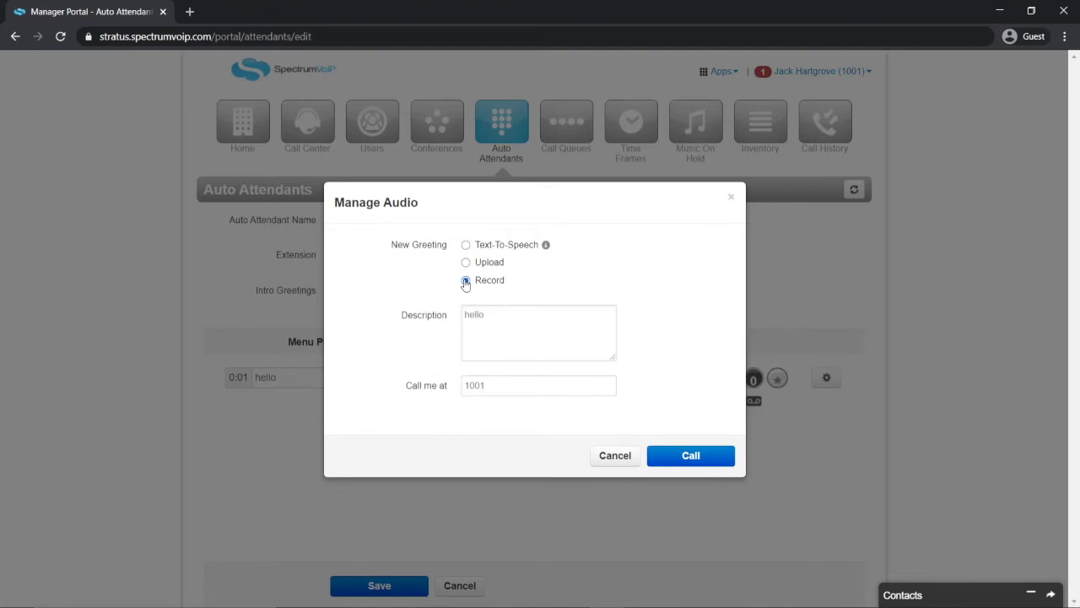
left_click(465, 244)
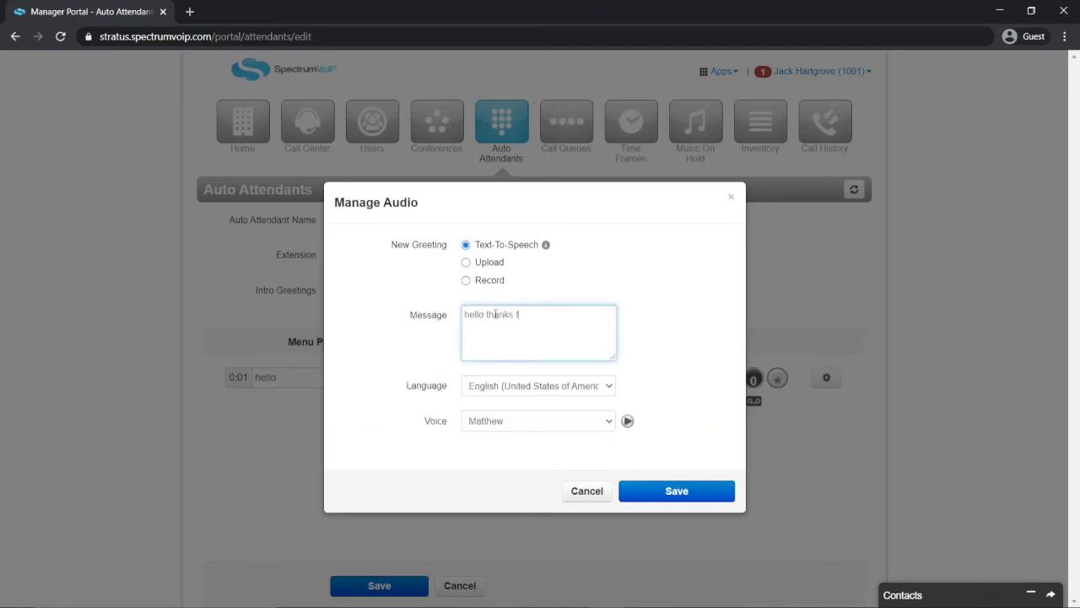
left_click(539, 420)
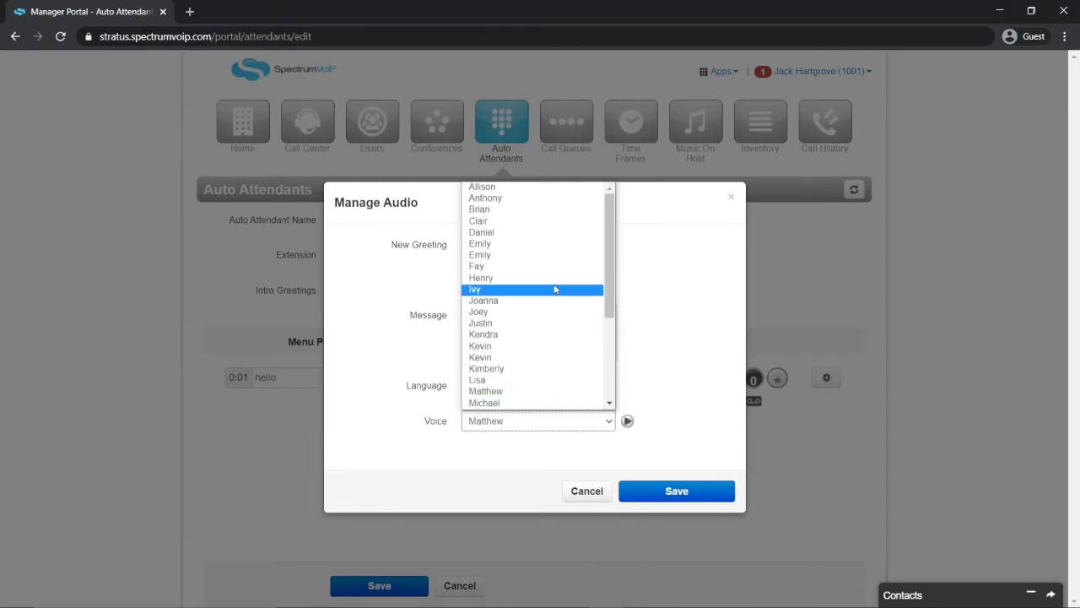
left_click(537, 392)
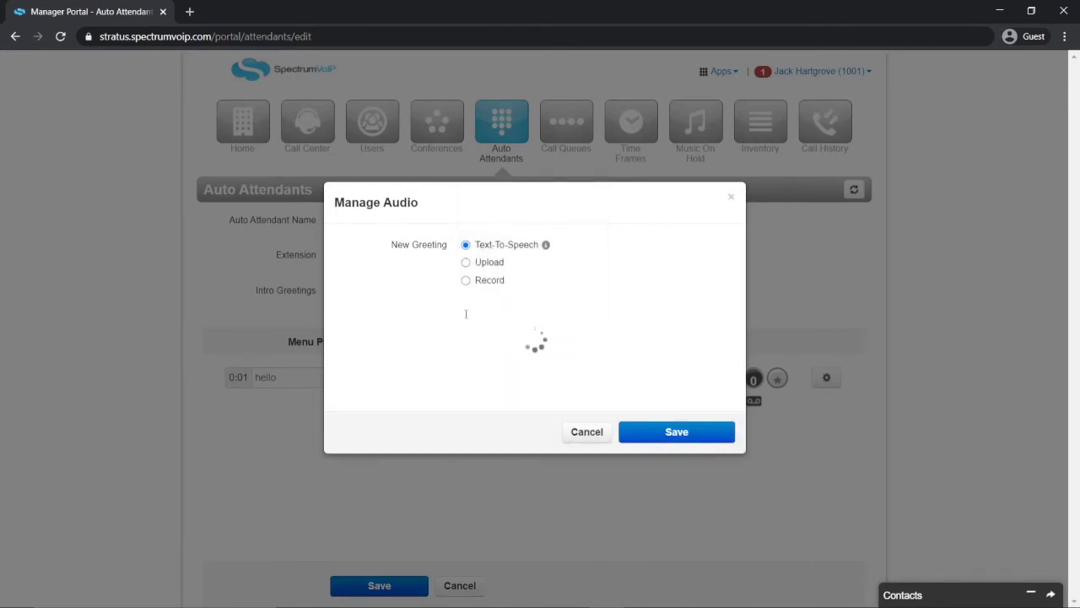
Upload the audio file "1366020_unavail (1)" from Downloads as the menu prompt greeting, keeping the description "hello"
left_click(466, 263)
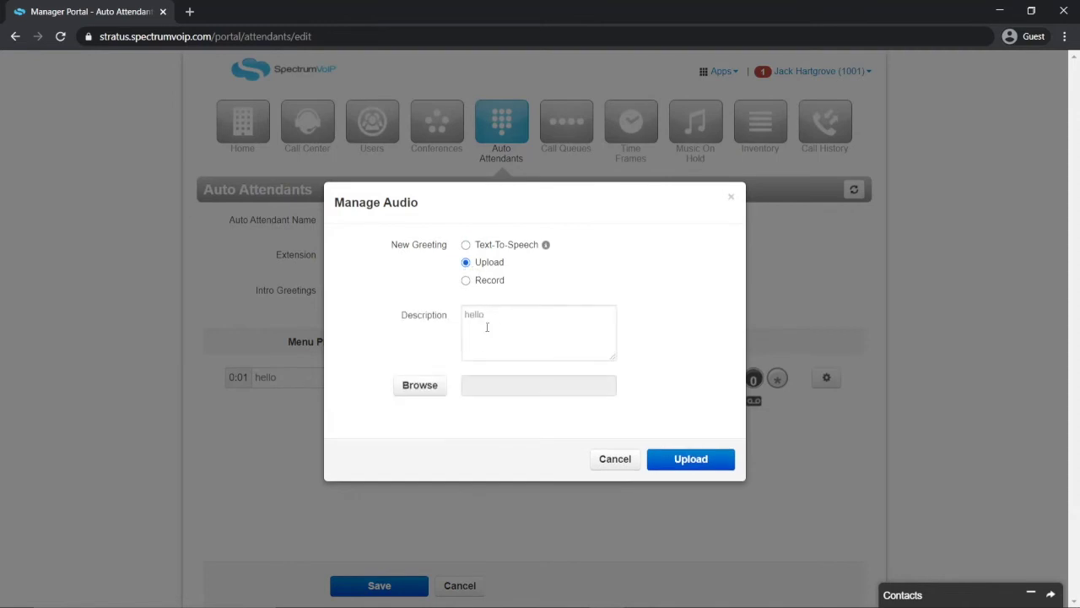
left_click(420, 387)
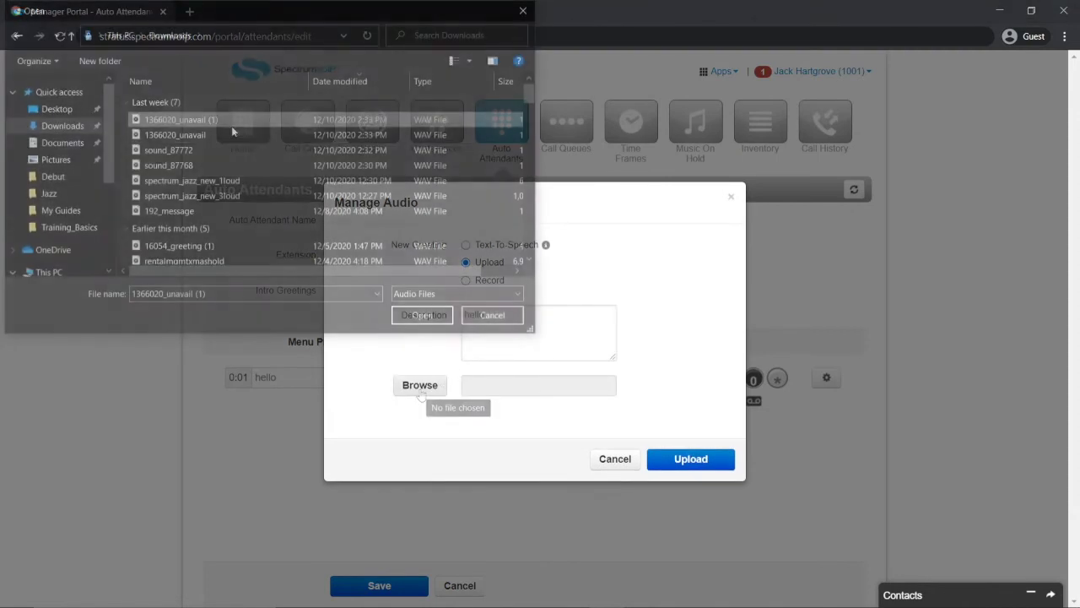
left_click(424, 315)
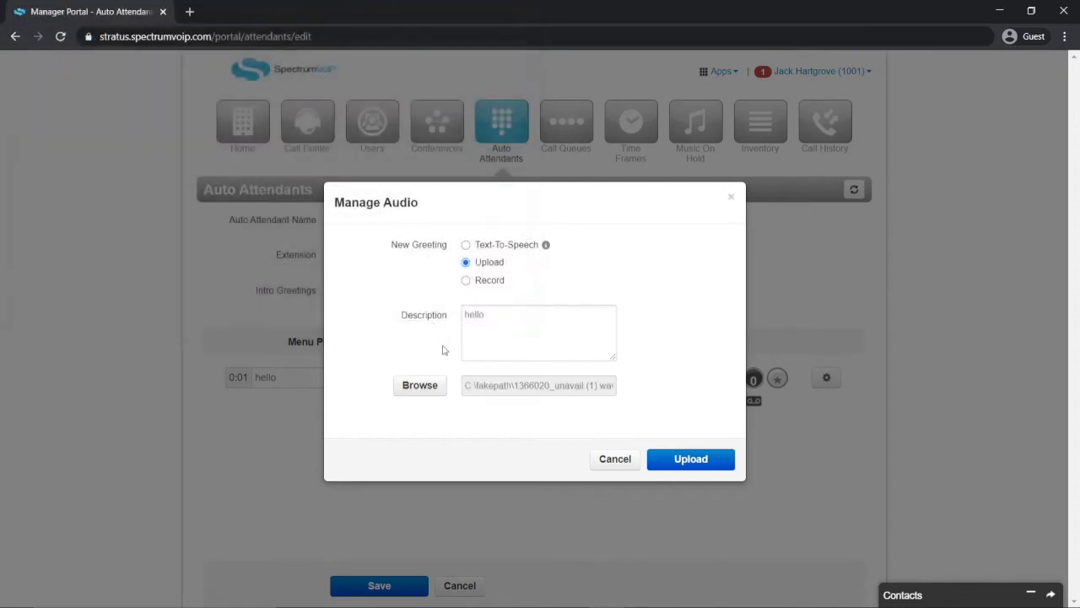
left_click(697, 461)
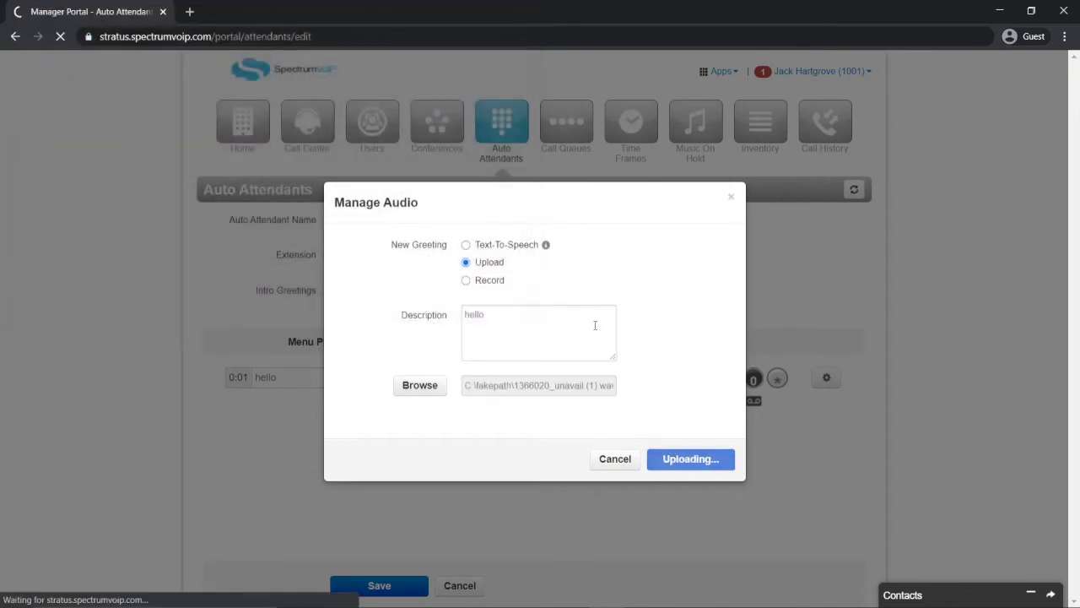
Record the menu prompt greeting through a call to a newly entered phone number, and save the auto attendant
left_click(467, 306)
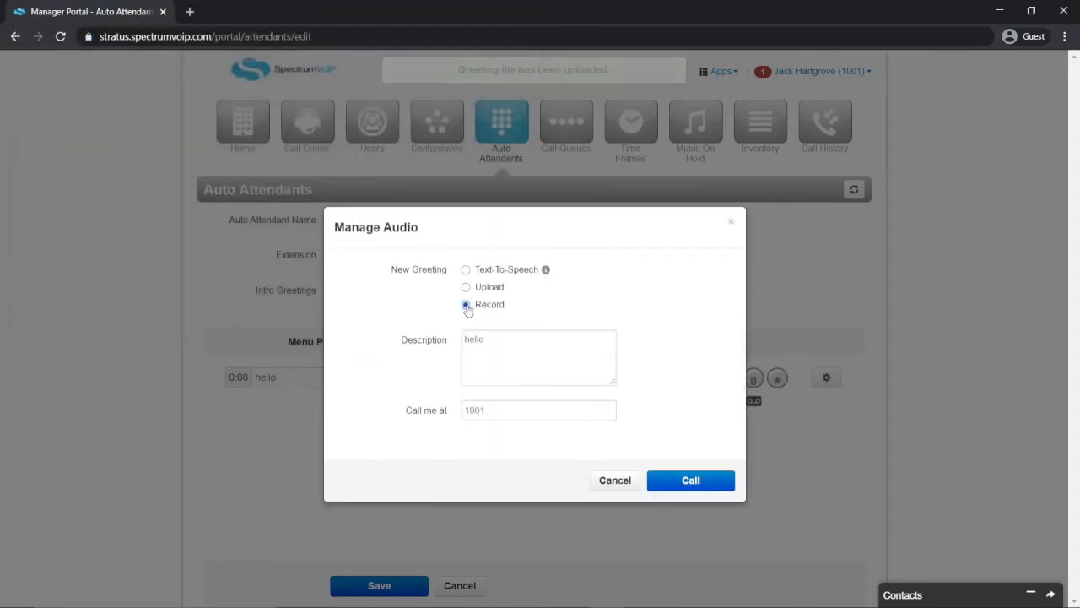
left_click(504, 409)
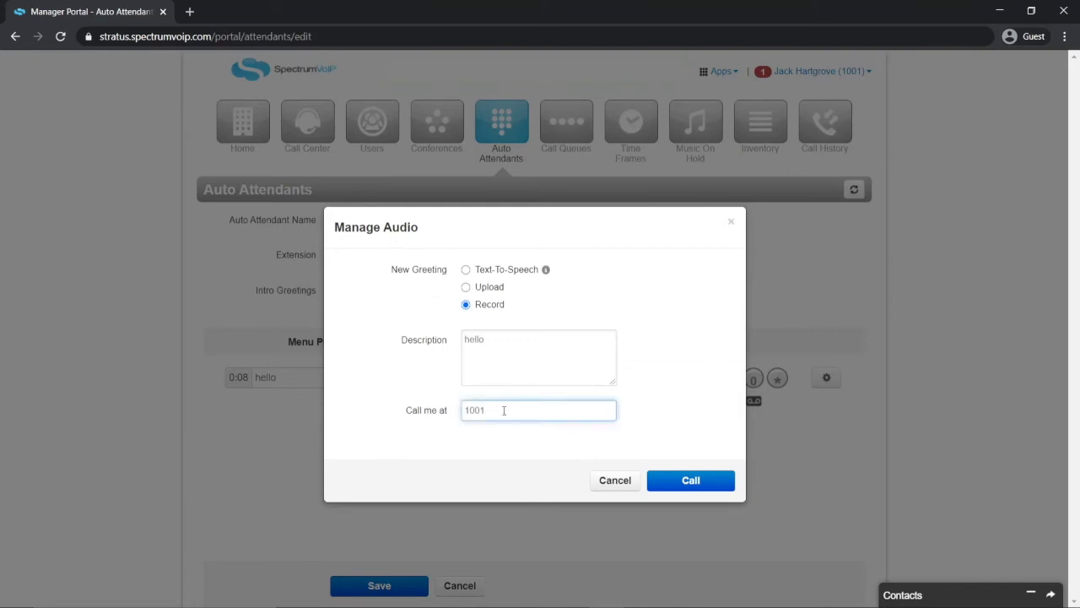
left_click_drag(504, 409, 462, 410)
key("BackSpace")
type("1")
left_click(681, 488)
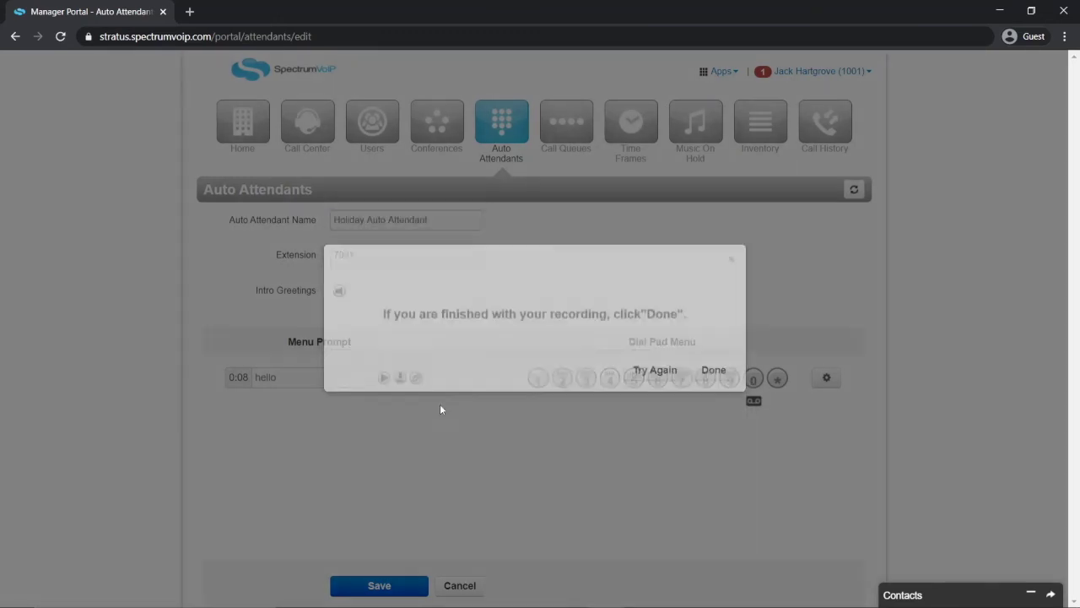
left_click(712, 371)
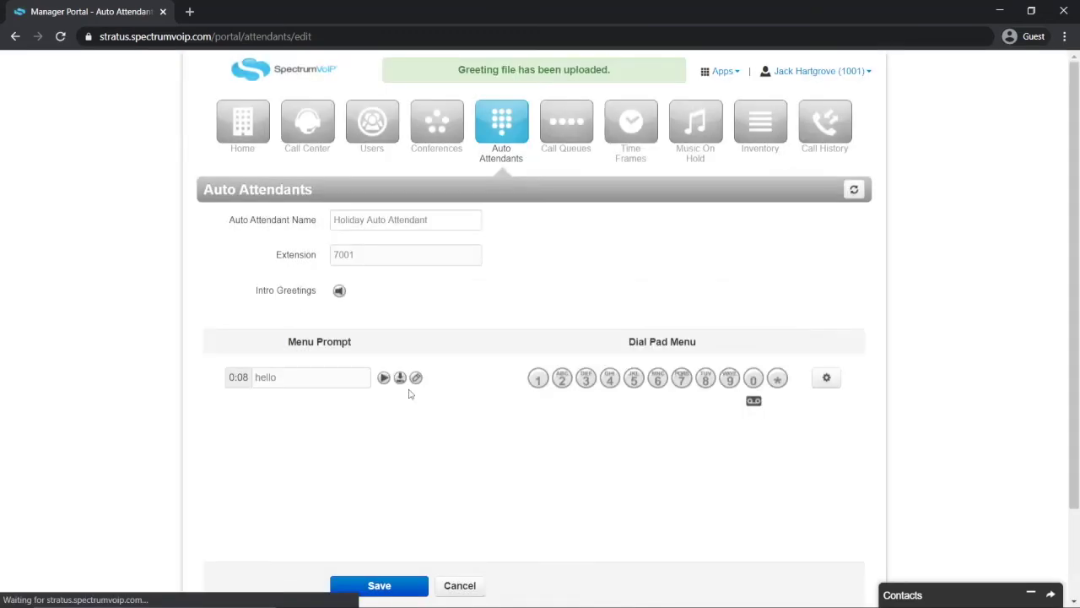
left_click(379, 588)
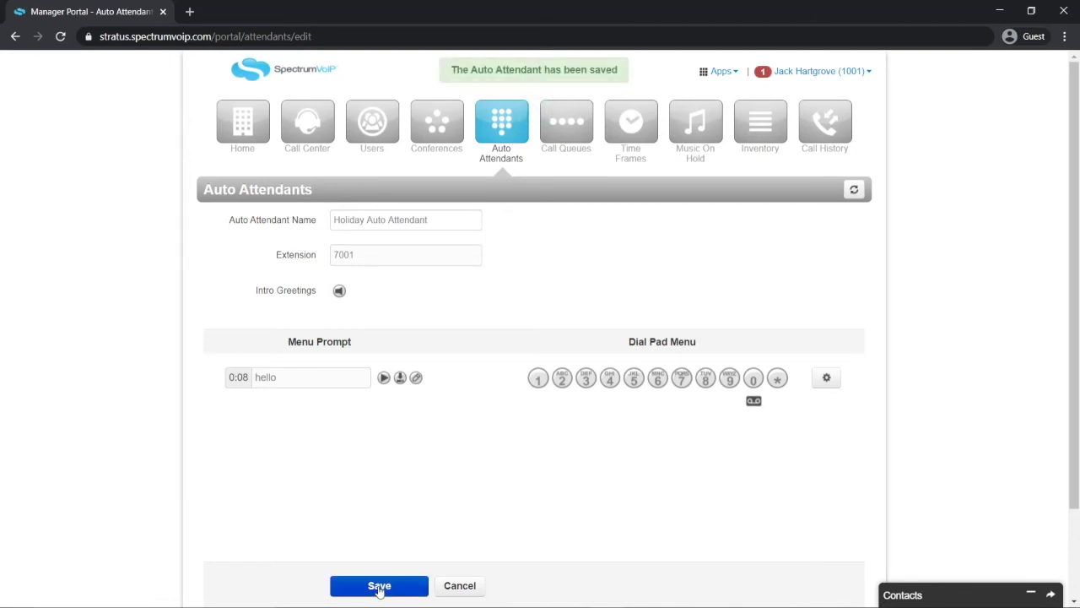
Set the main phone number's destination user to 7001 (Holiday Auto Attendant) in the inventory and save the change
left_click(764, 122)
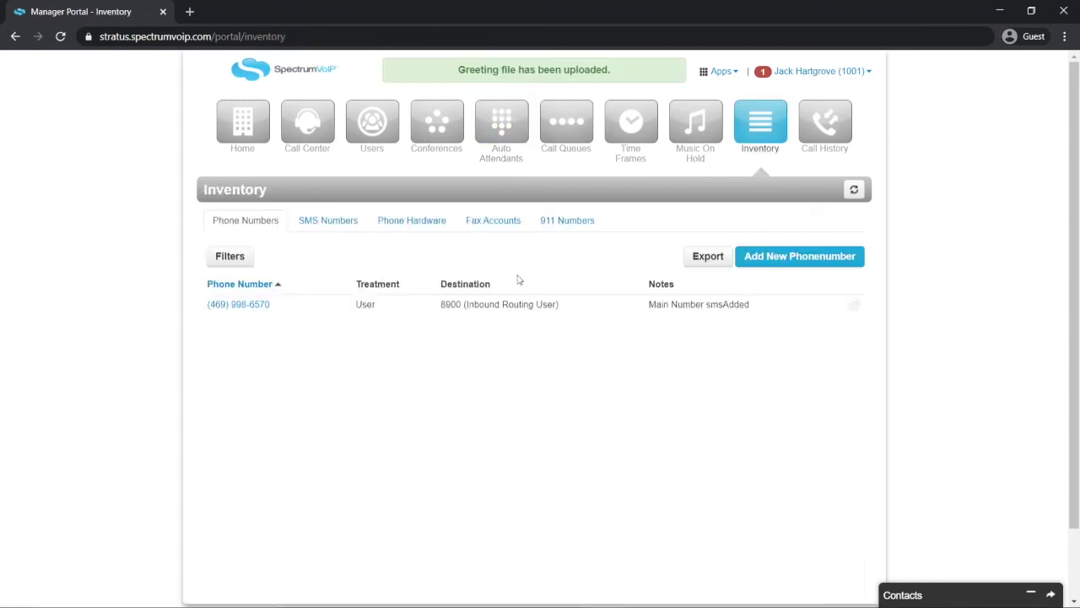
left_click(249, 307)
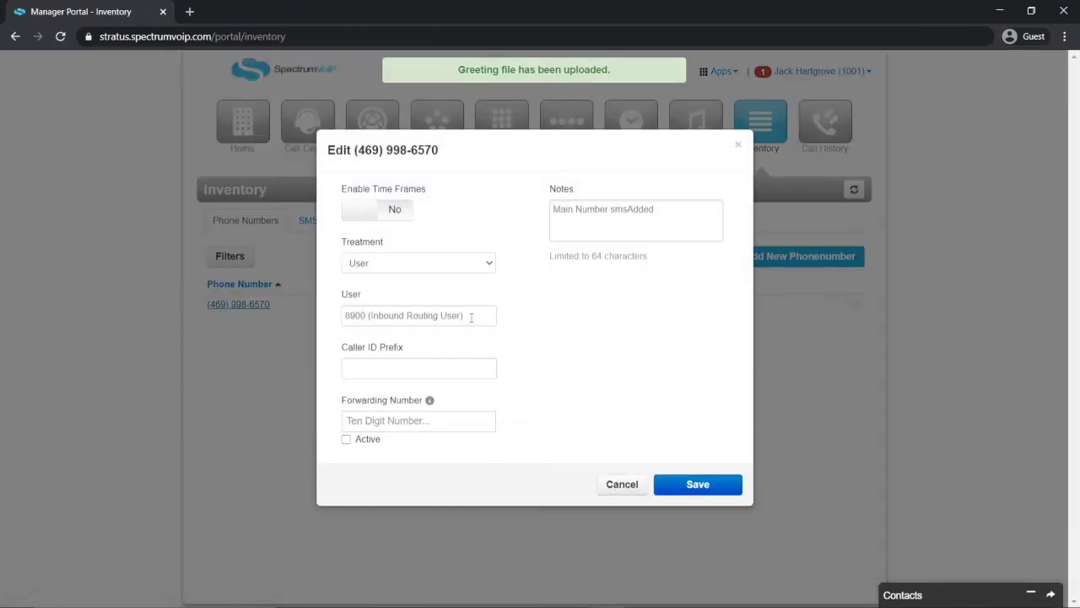
left_click(471, 318)
type("7001")
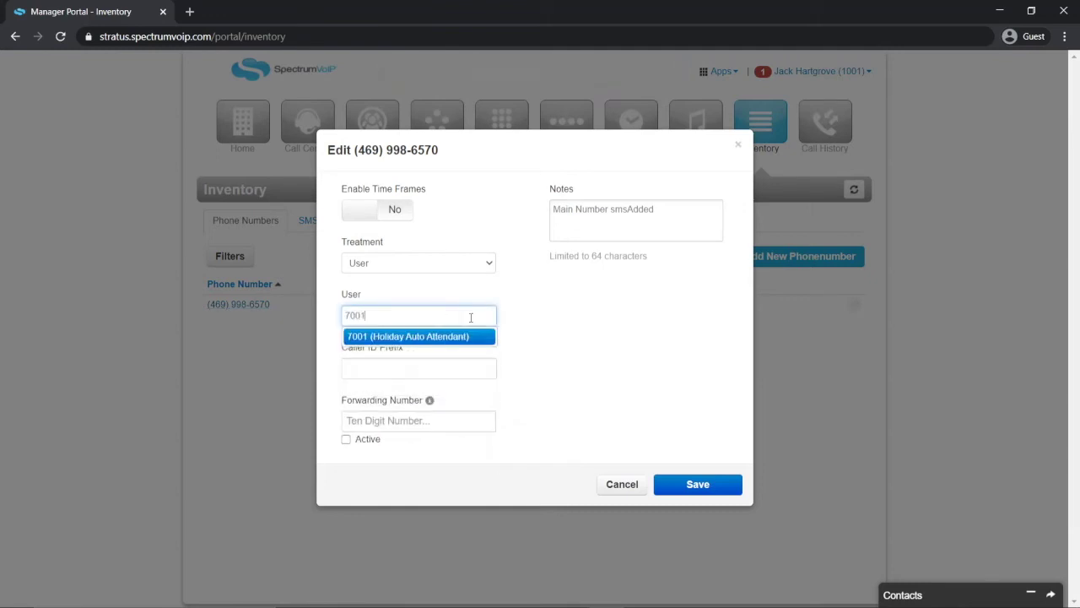
left_click(470, 337)
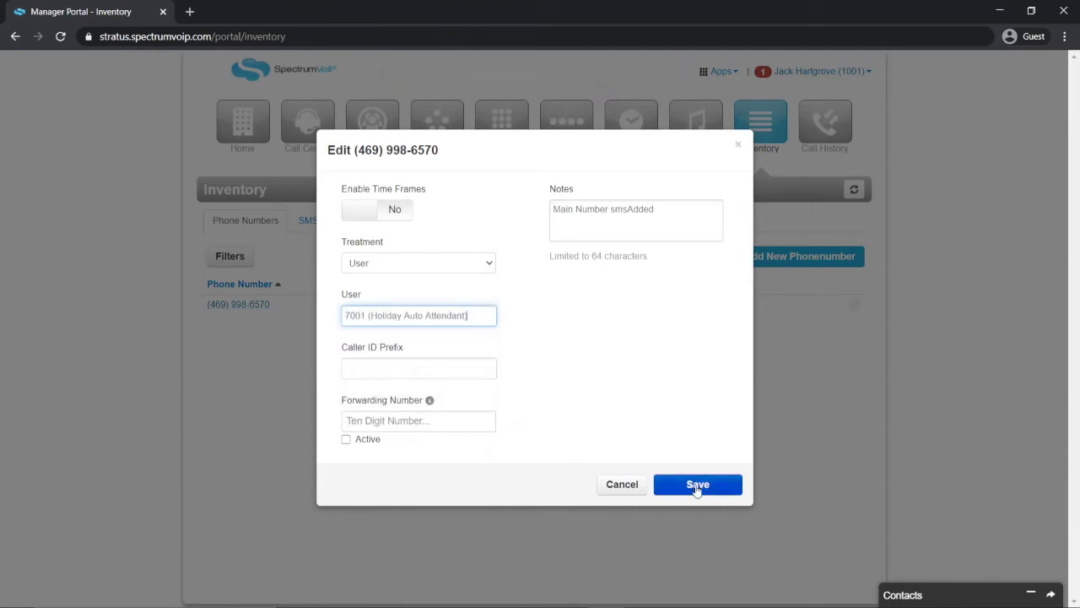
left_click(696, 486)
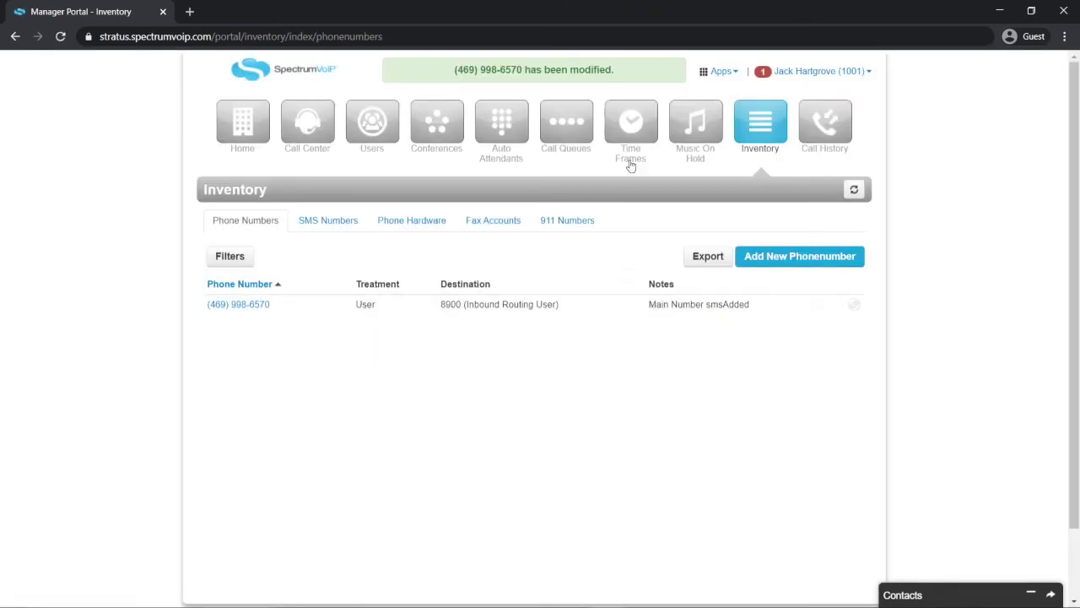
Start a new time frame named Holiday that applies on specific dates or ranges
left_click(629, 129)
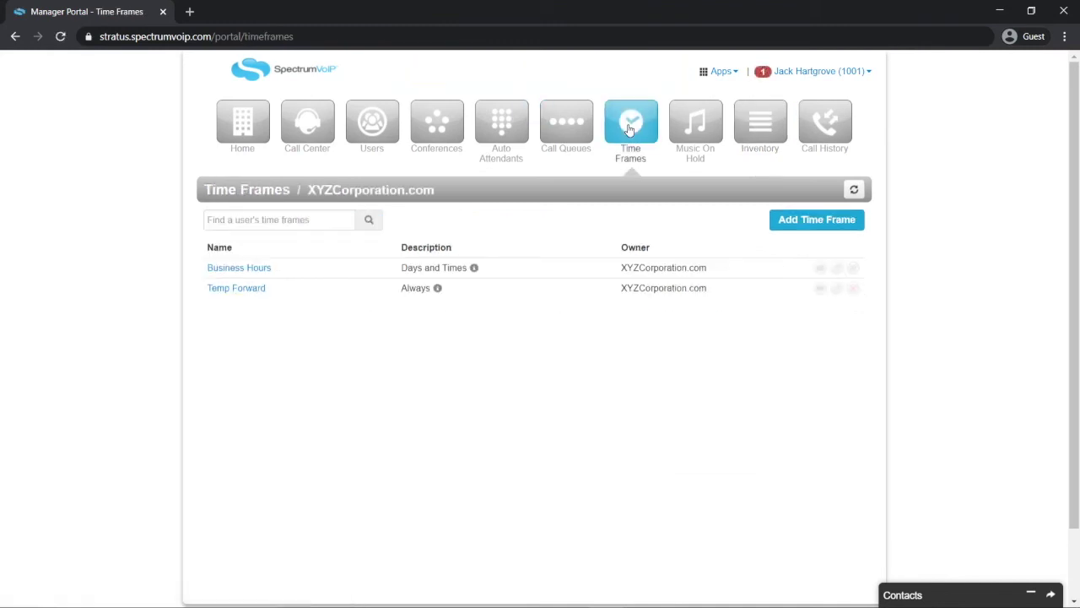
left_click(798, 222)
left_click(460, 293)
type("Ho")
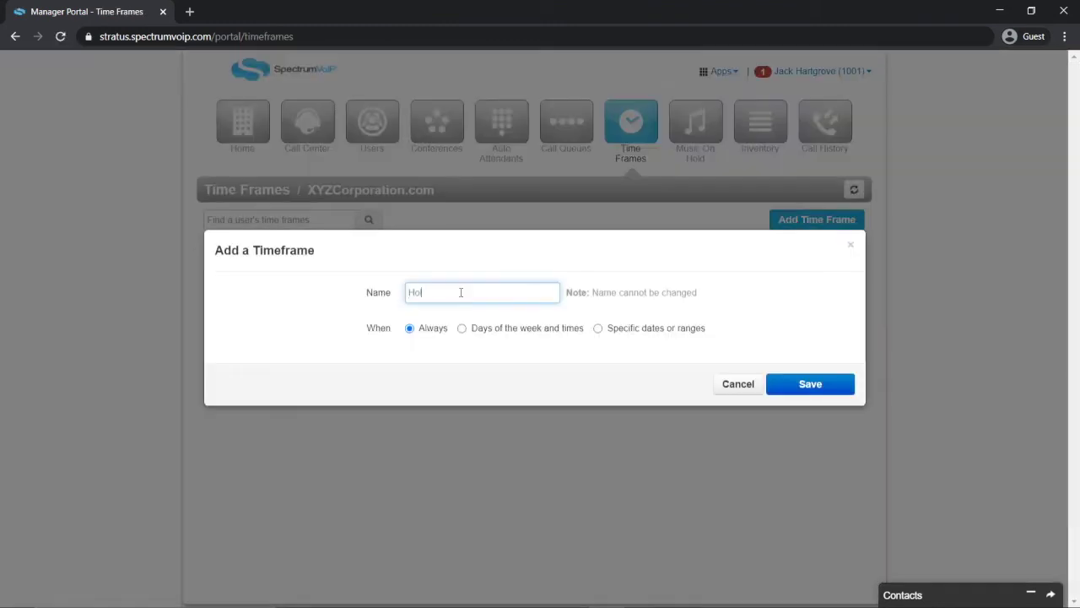
type("liday")
left_click(596, 331)
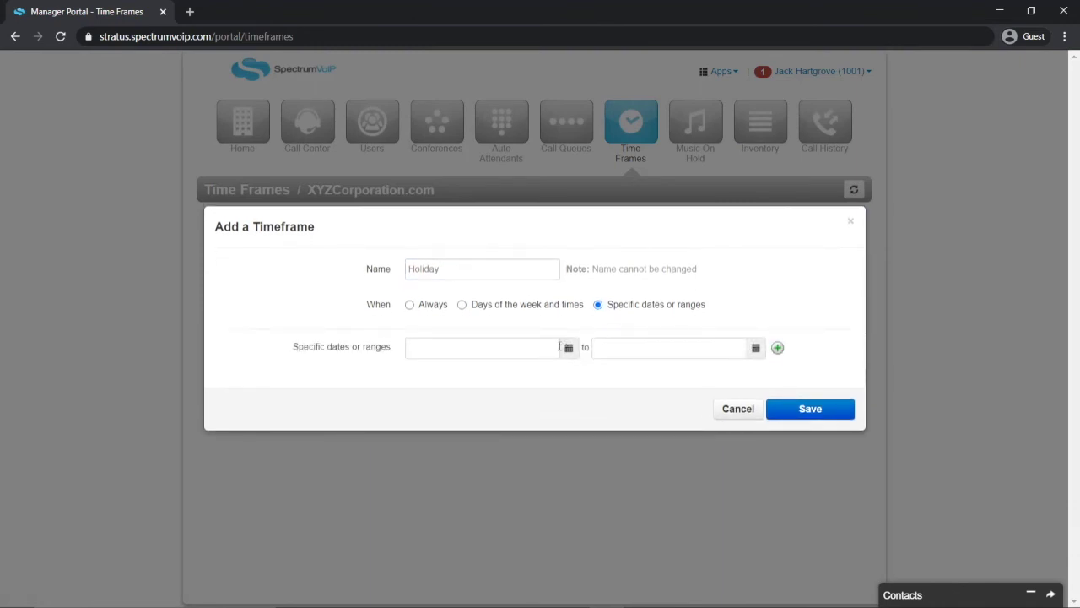
Set the Holiday time frame's range from 12/23/2020 12:00 am to 12/26/2020 12:00 am and save it
left_click(569, 353)
left_click(481, 473)
left_click(758, 350)
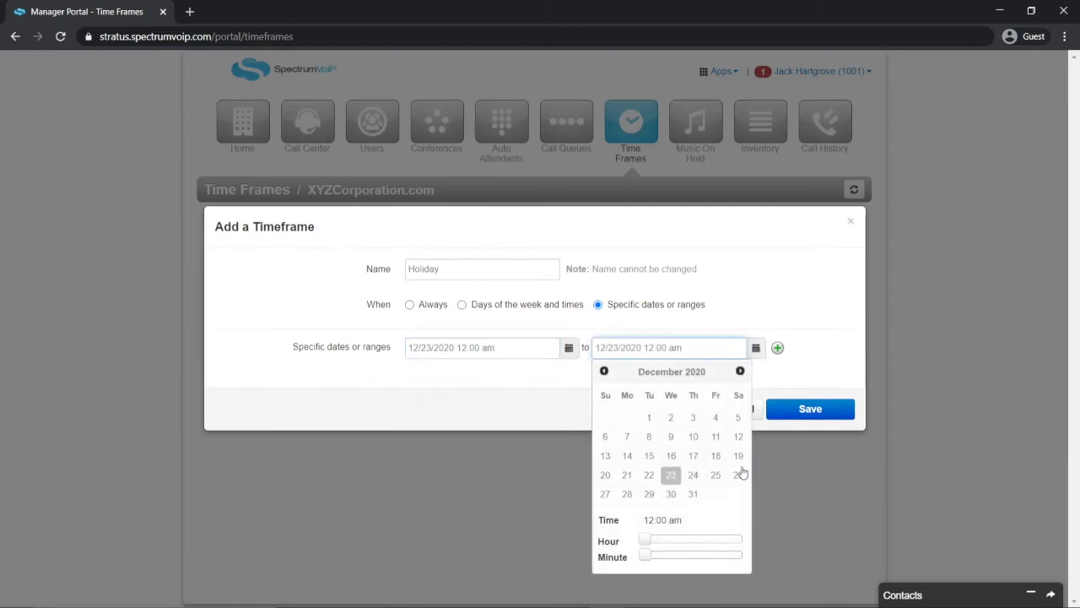
left_click(739, 475)
left_click(822, 381)
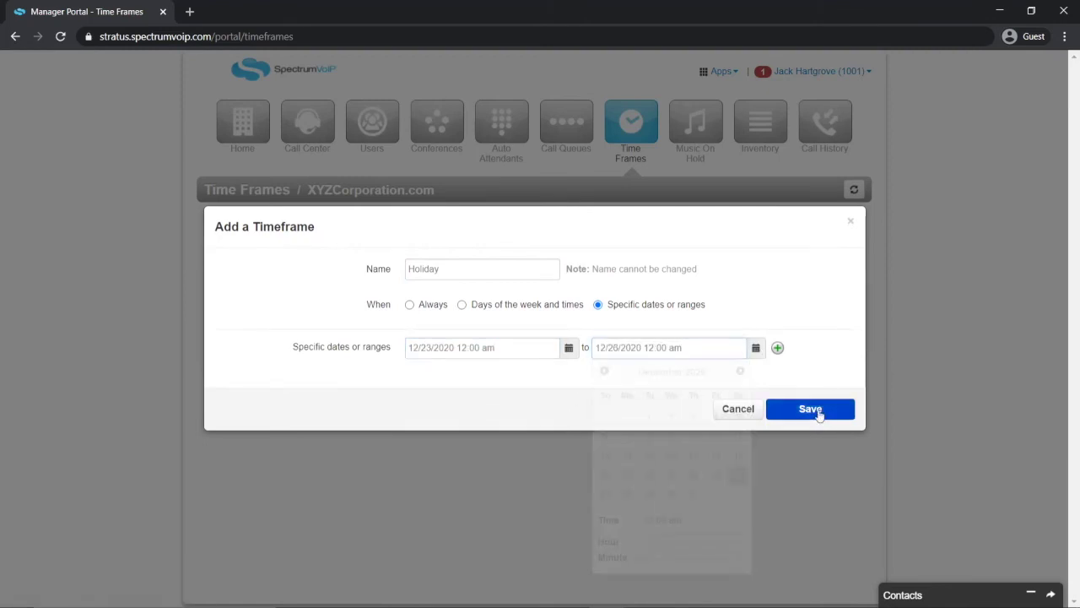
left_click(812, 409)
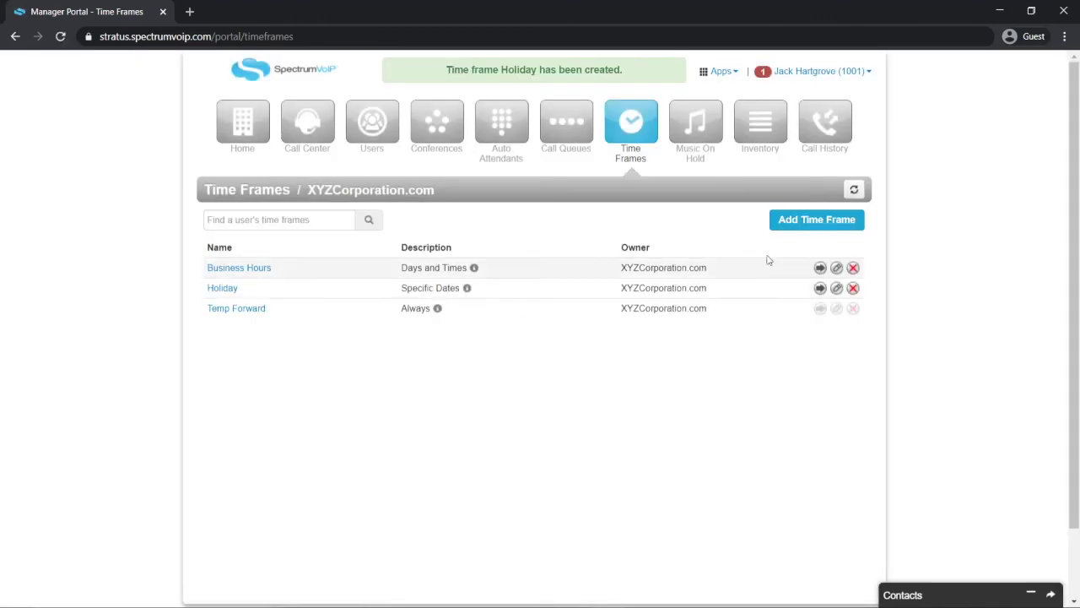
Check the main number's destination in the inventory, and open the answering rules of Inbound Routing User (8900)
left_click(760, 127)
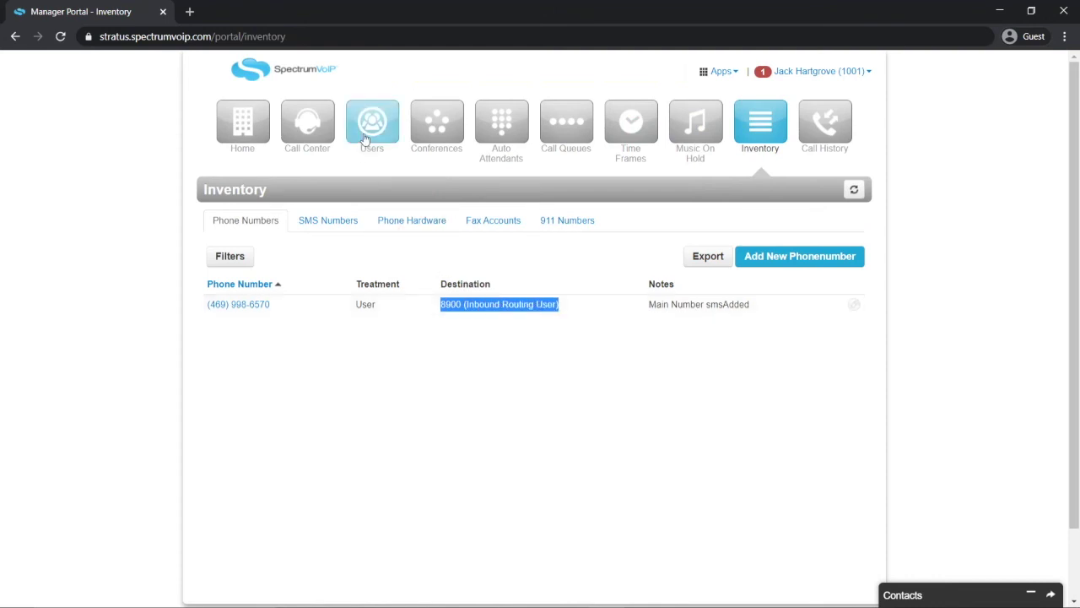
left_click(364, 139)
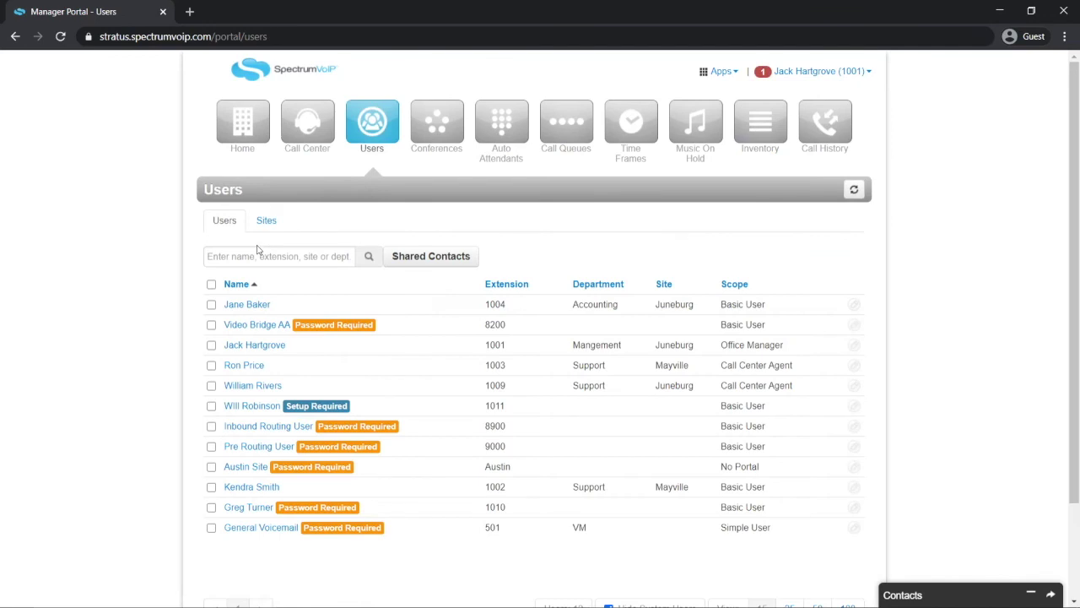
left_click(246, 256)
type("8900")
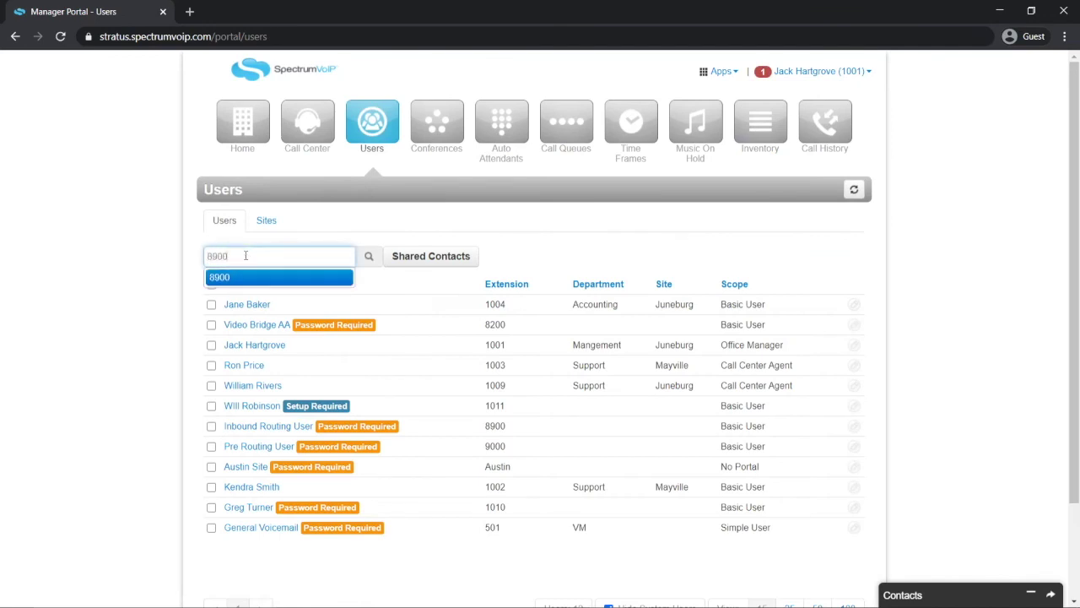
key("Return")
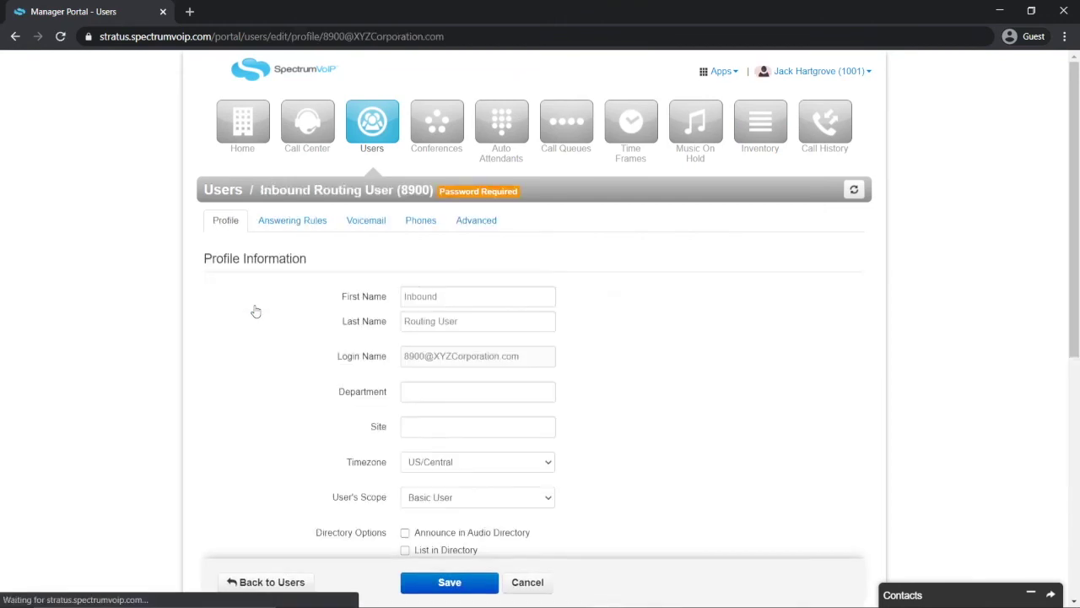
left_click(285, 231)
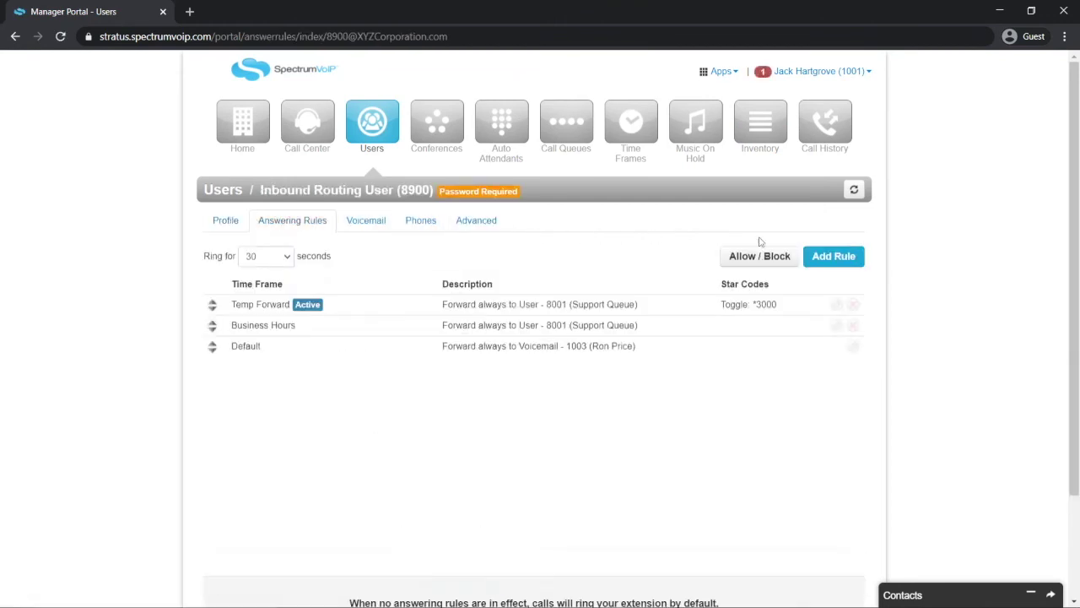
Add a Holiday answering rule that always forwards to Auto Attendant - Holiday Auto Attendant (7001), and save it as the highest-priority rule
left_click(834, 257)
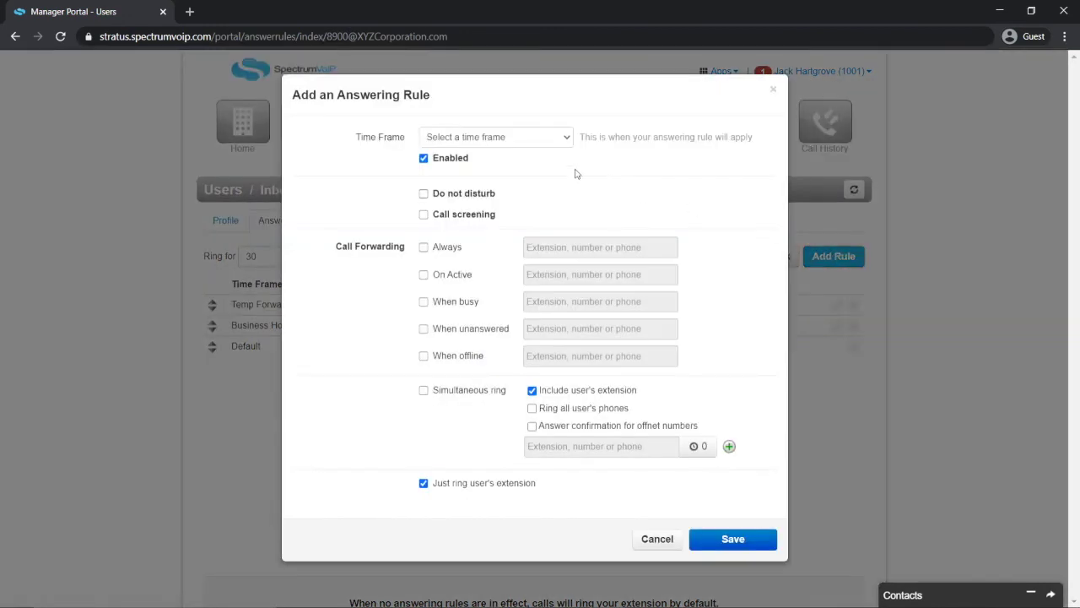
left_click(484, 139)
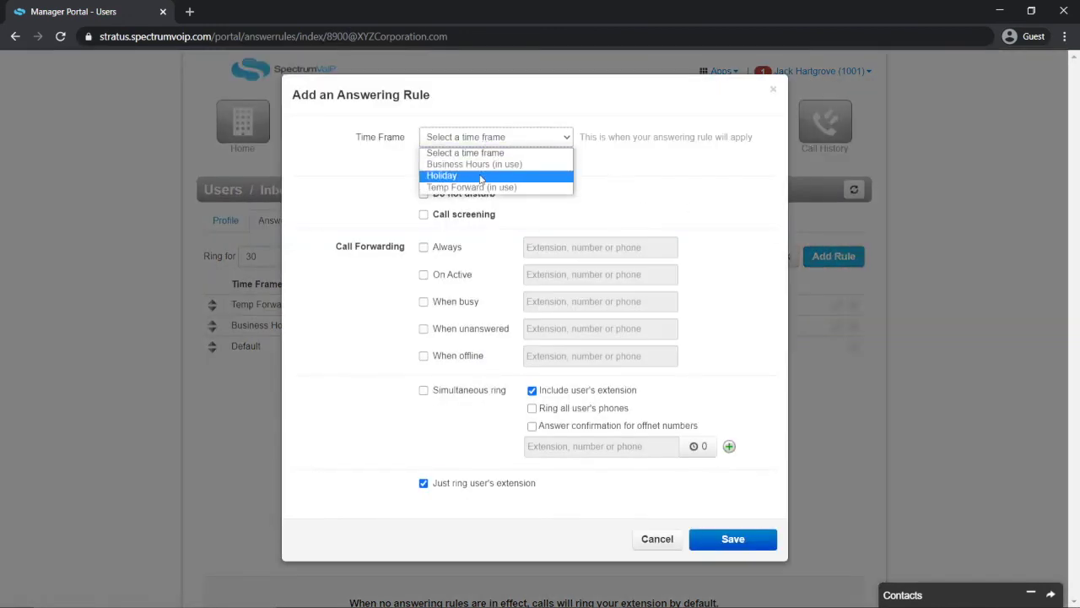
left_click(480, 176)
left_click(425, 247)
type("7001")
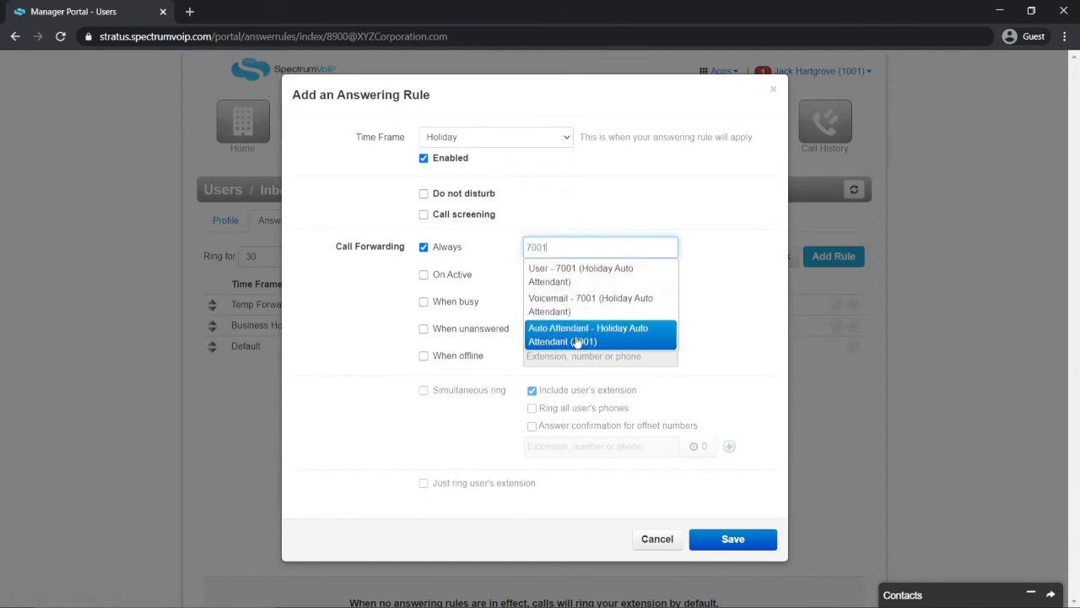
left_click(579, 340)
left_click(727, 540)
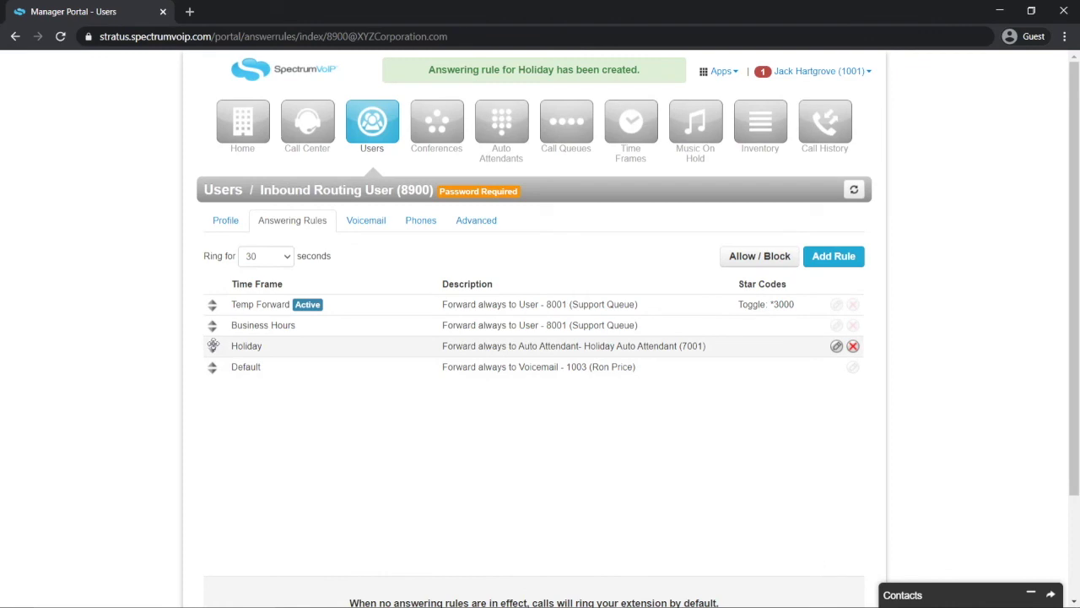
left_click_drag(213, 345, 213, 297)
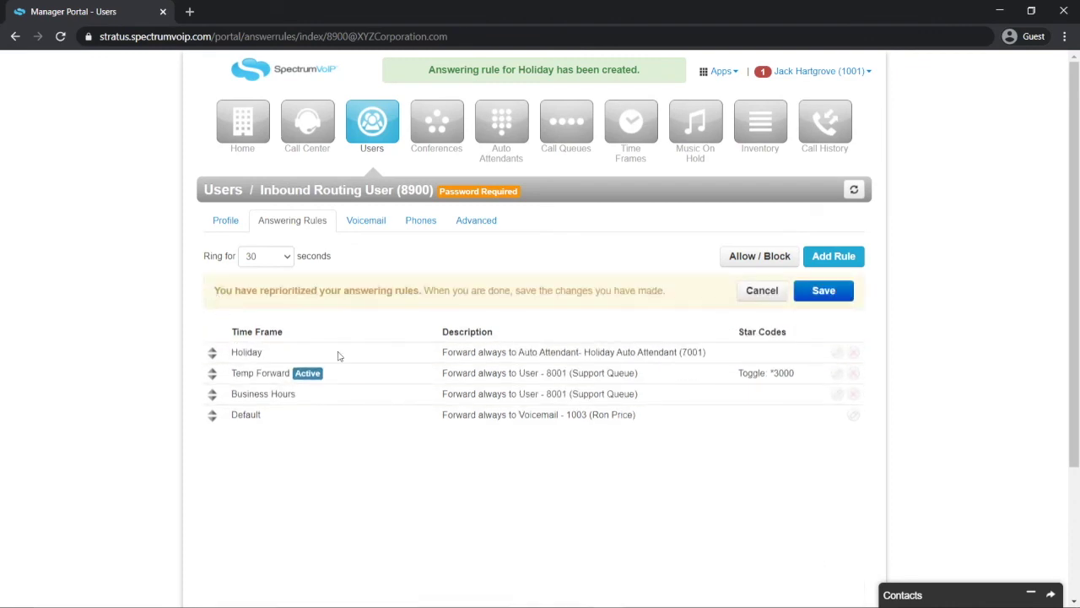
left_click(822, 291)
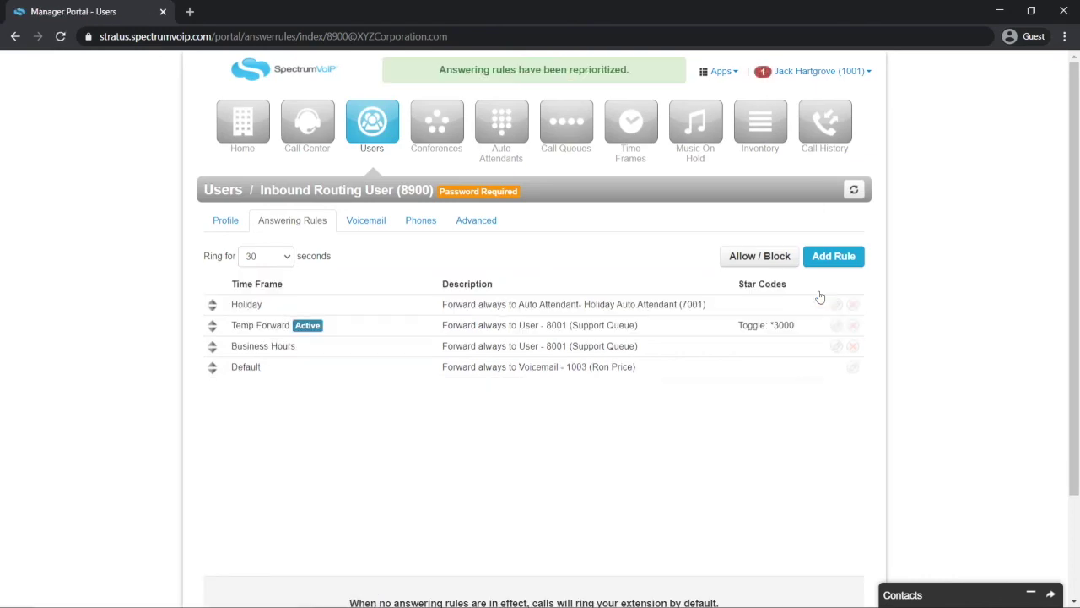